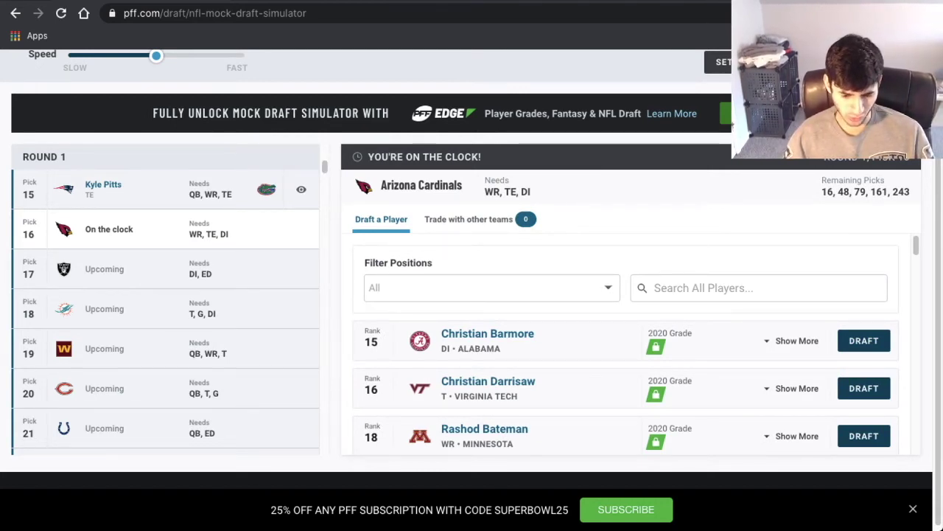
# - Compare the available prospects and draft cornerback Jaycee Horn of South Carolina for the Arizona Cardinals at pick 16
pyautogui.scroll(-1, 626, 346)
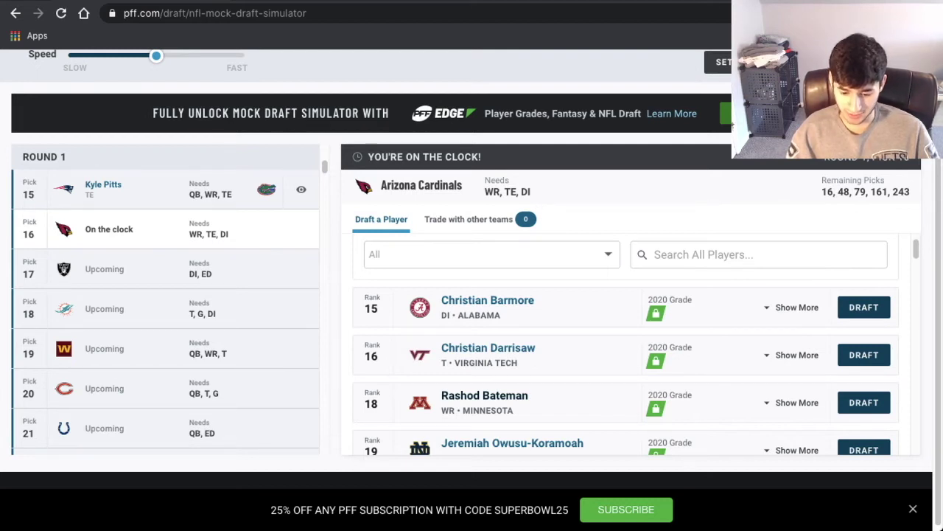
pyautogui.scroll(-1, 626, 347)
pyautogui.scroll(-2, 626, 346)
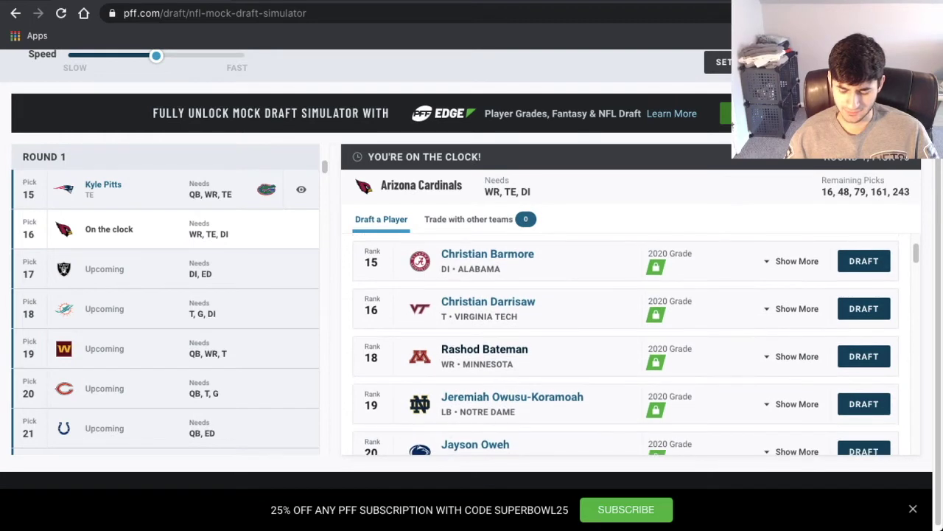
pyautogui.scroll(-1, 626, 346)
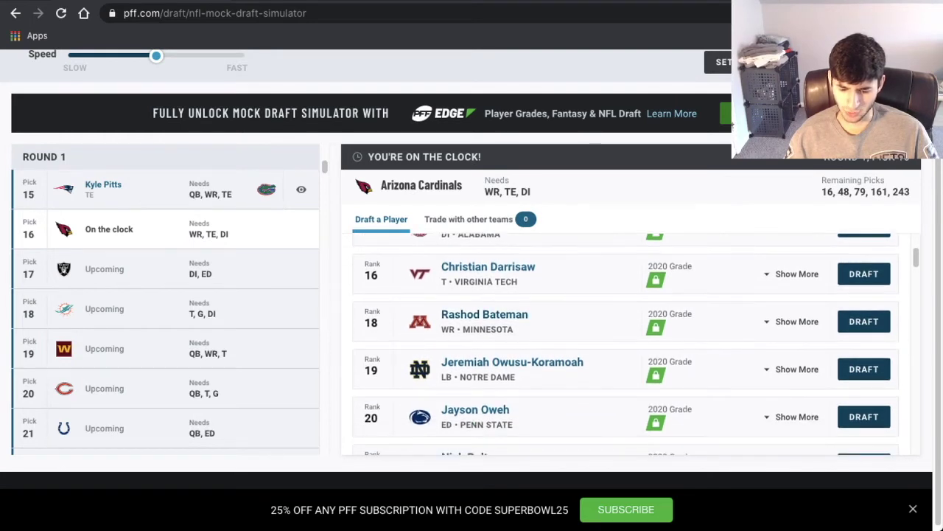
pyautogui.scroll(-4, 636, 344)
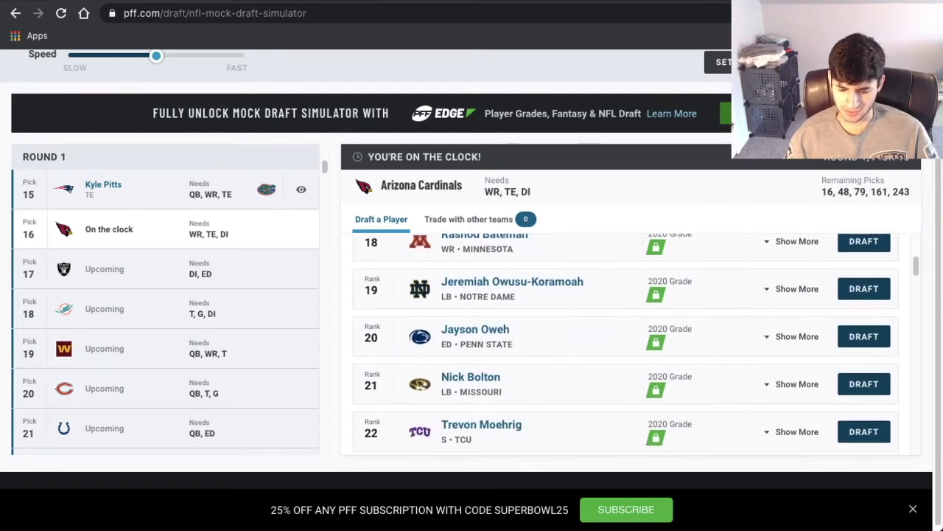
pyautogui.scroll(-2, 627, 346)
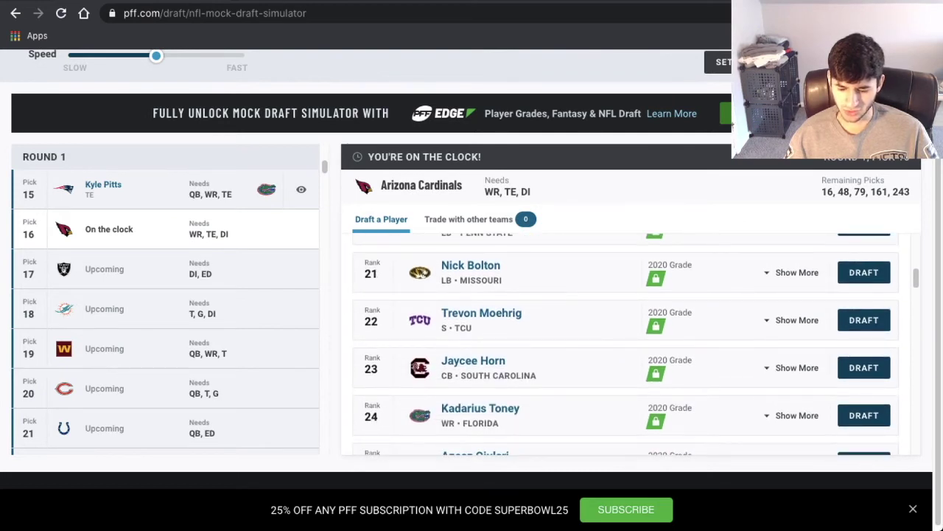
pyautogui.scroll(1, 626, 346)
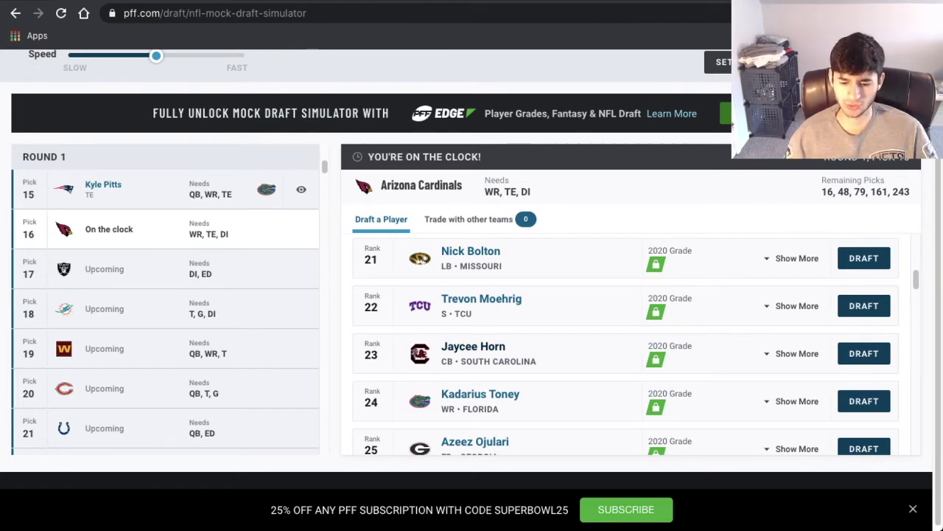
pyautogui.scroll(3, 627, 346)
pyautogui.scroll(3, 626, 347)
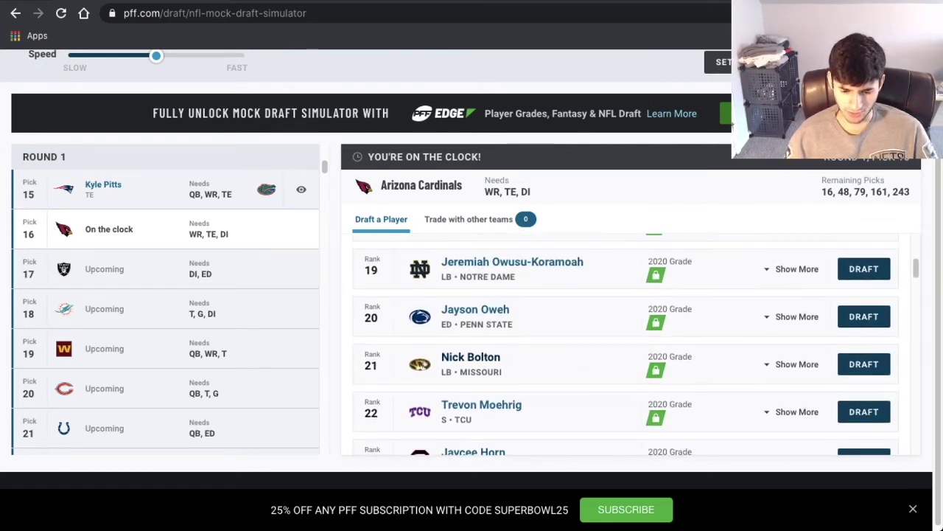
pyautogui.scroll(-5, 626, 344)
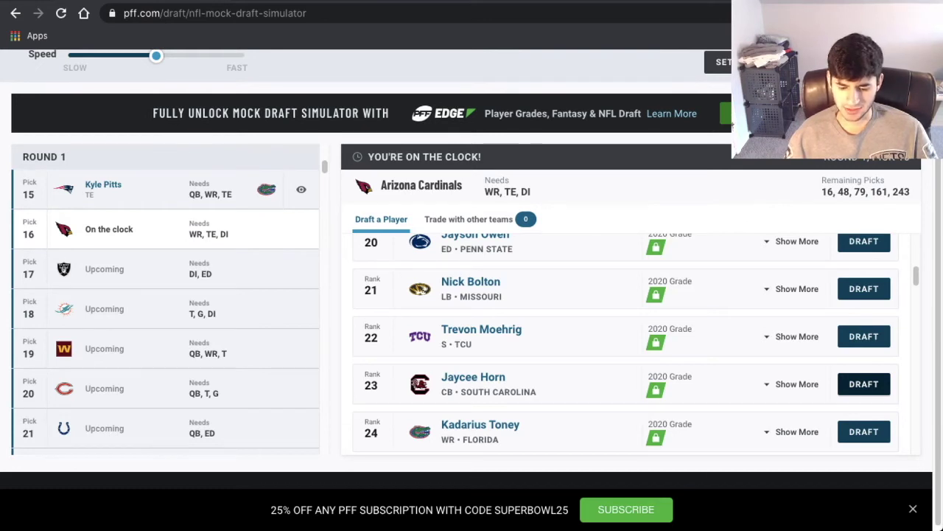
pyautogui.scroll(4, 864, 384)
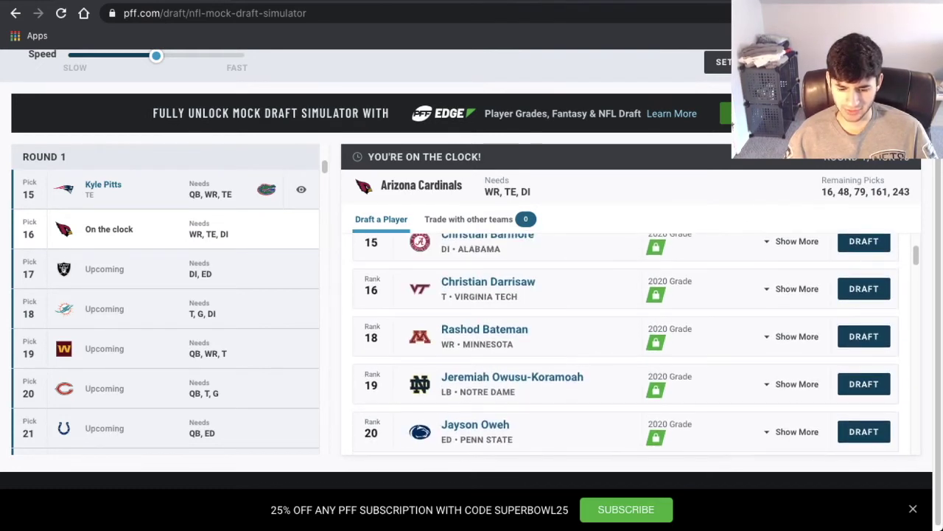
pyautogui.scroll(-4, 864, 354)
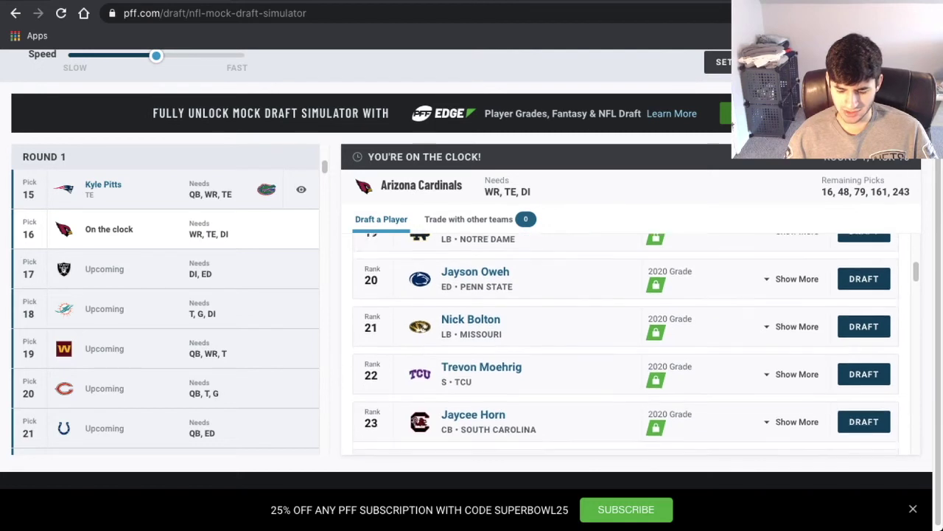
pyautogui.click(864, 409)
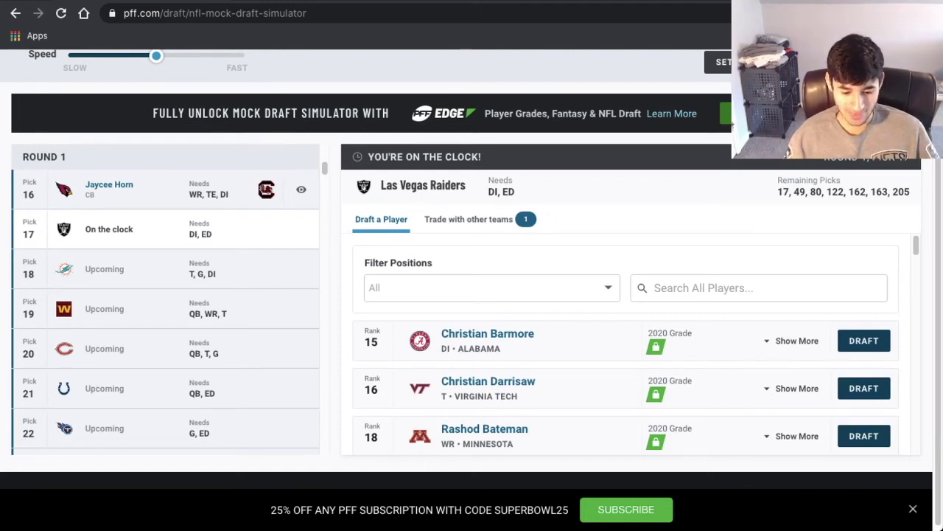
# - Examine the full list of available prospects for the Las Vegas Raiders' pick 17
pyautogui.scroll(-1, 625, 347)
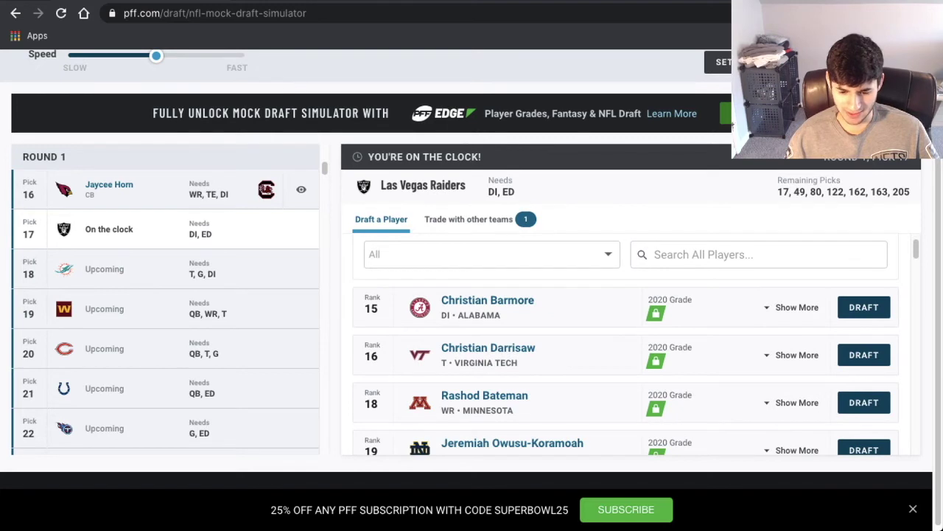
pyautogui.scroll(-3, 624, 346)
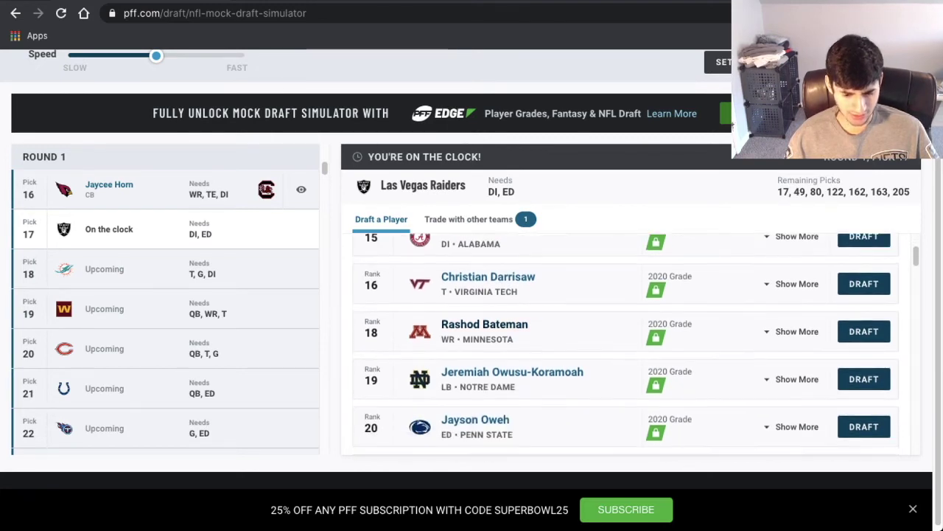
pyautogui.scroll(-4, 625, 347)
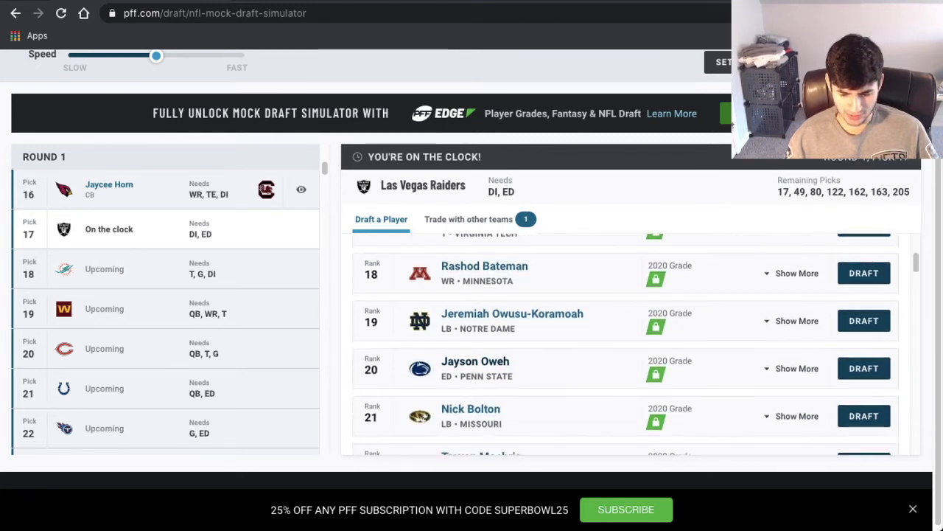
pyautogui.scroll(-12, 625, 346)
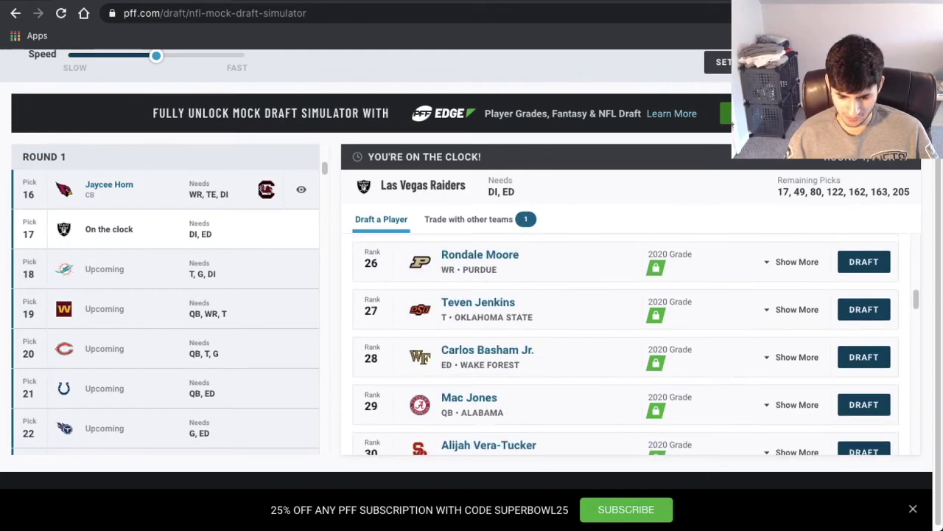
pyautogui.scroll(-10, 625, 347)
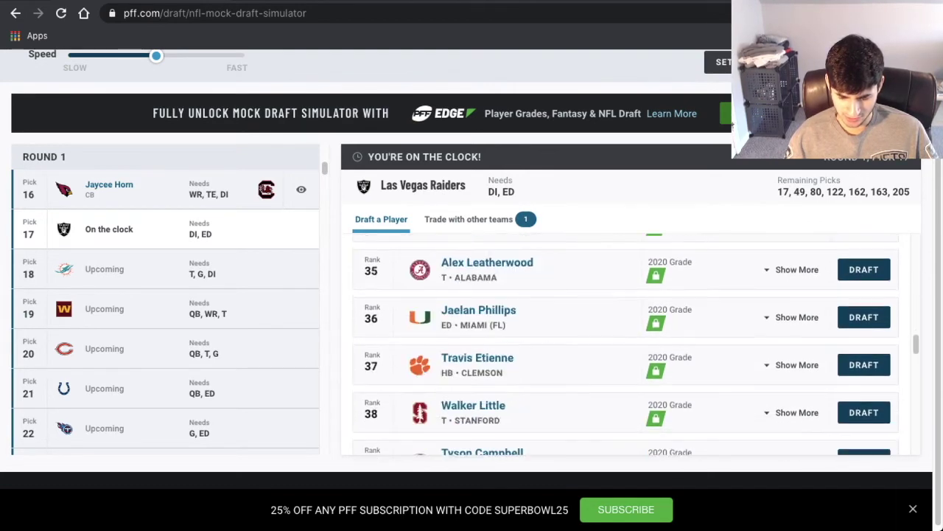
pyautogui.scroll(-1, 625, 346)
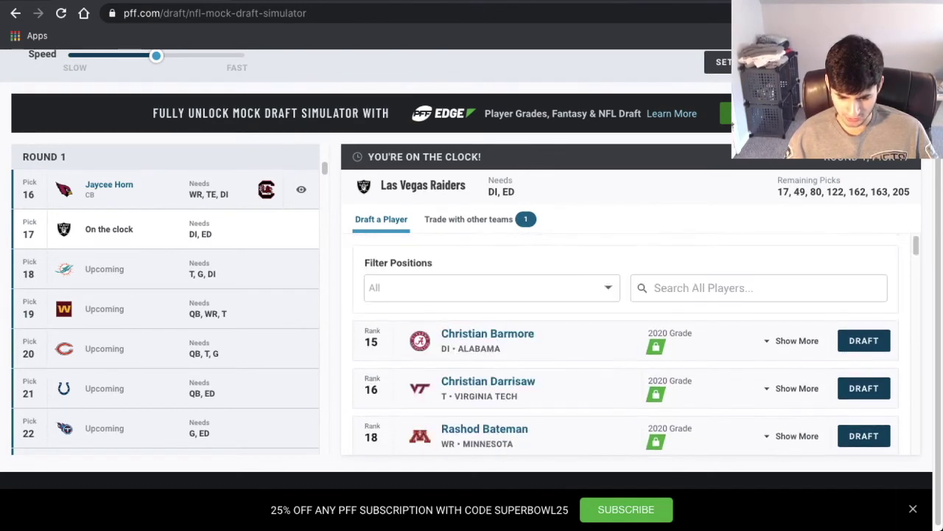
pyautogui.scroll(-1, 625, 346)
pyautogui.scroll(2, 625, 346)
# - Filter the available players to the ED position and review the edge rushers for the Raiders' pick
pyautogui.click(472, 287)
pyautogui.scroll(-1, 397, 351)
pyautogui.scroll(-3, 398, 351)
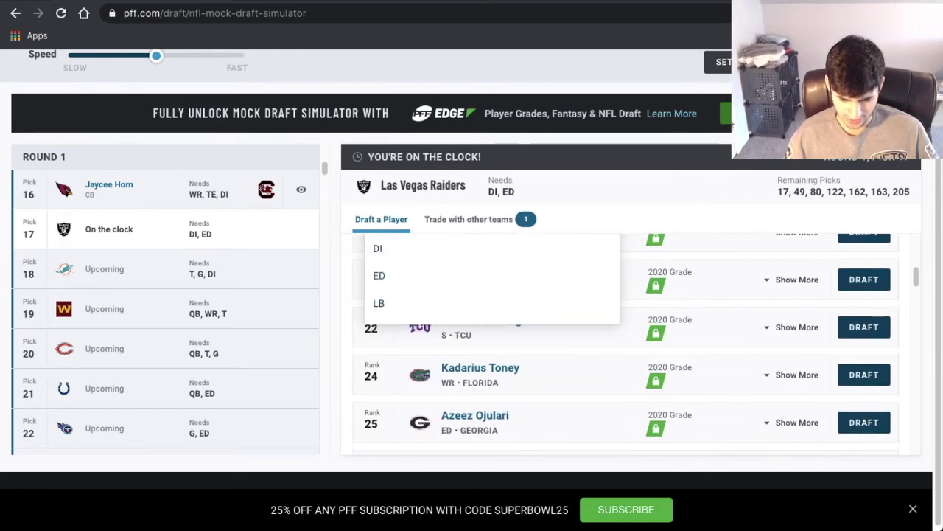
pyautogui.click(381, 274)
pyautogui.scroll(-4, 625, 346)
pyautogui.scroll(1, 625, 347)
pyautogui.scroll(-1, 625, 347)
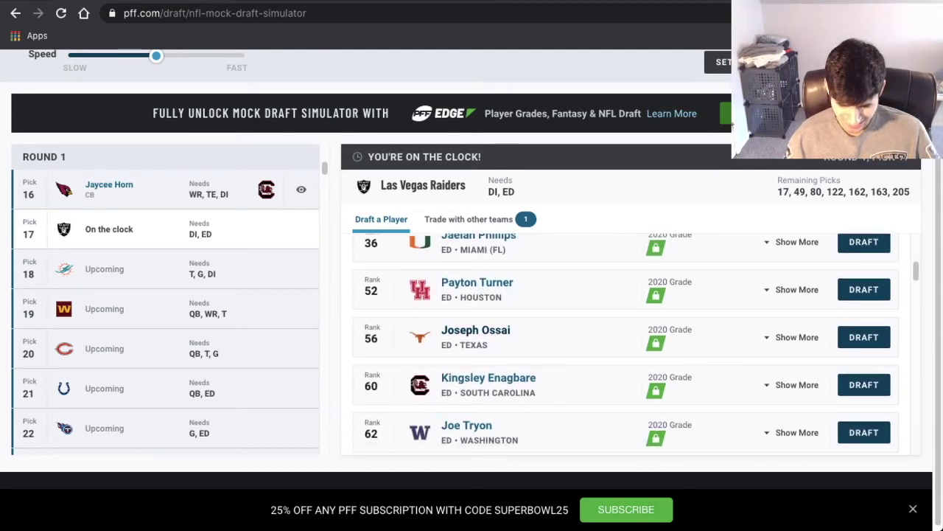
pyautogui.scroll(3, 630, 344)
pyautogui.scroll(1, 631, 344)
pyautogui.scroll(-3, 630, 344)
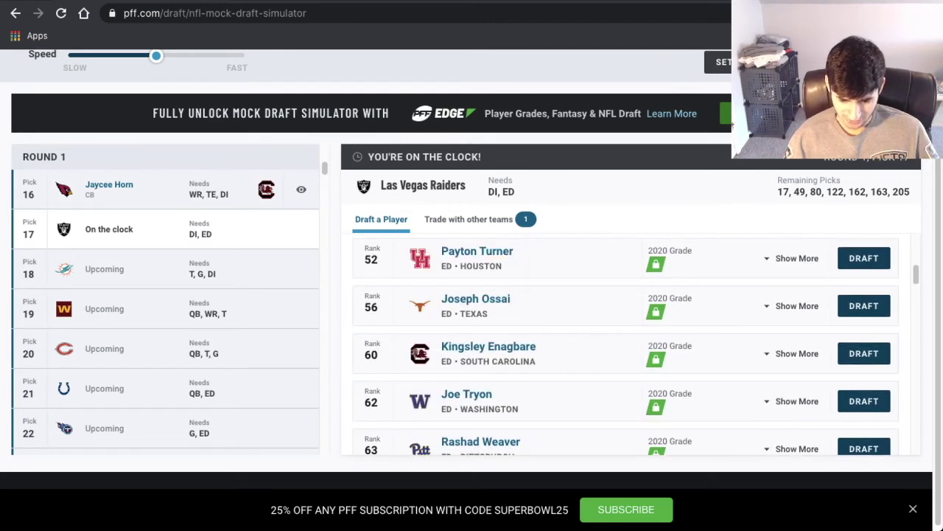
pyautogui.scroll(4, 631, 344)
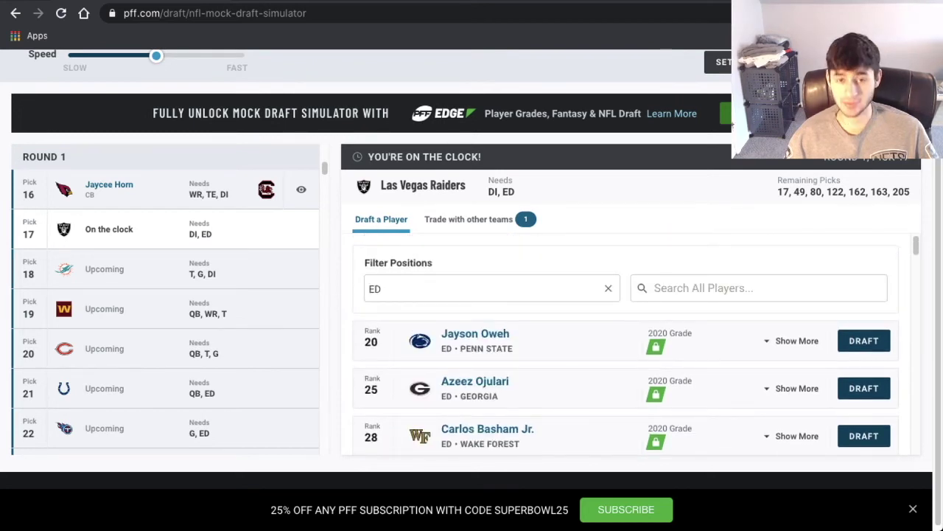
# - Clear the position filter and draft edge rusher Jayson Oweh of Penn State for the Las Vegas Raiders at pick 17
pyautogui.click(608, 288)
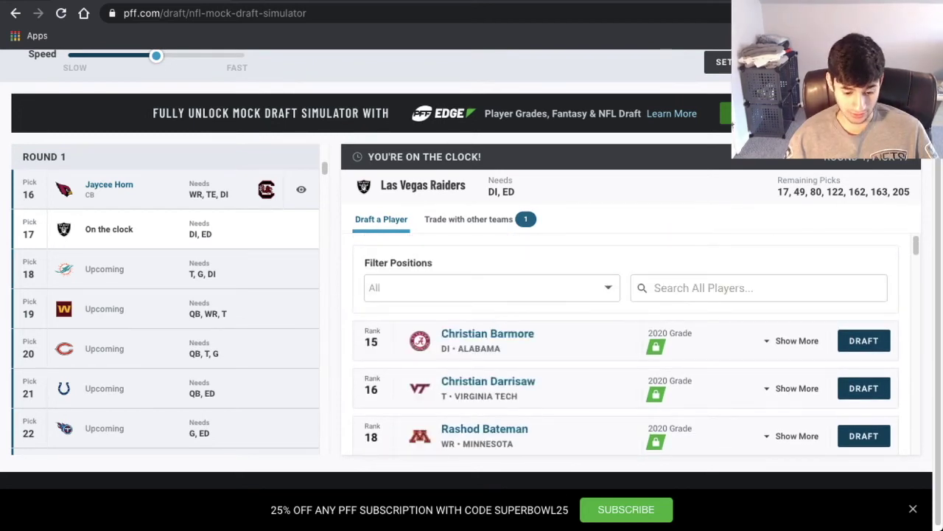
pyautogui.scroll(-1, 626, 345)
pyautogui.scroll(-1, 626, 345)
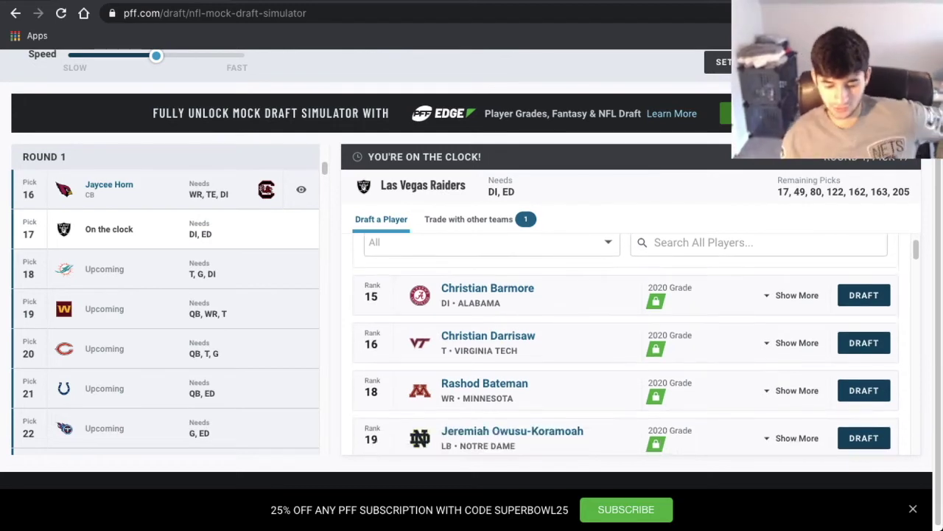
pyautogui.scroll(-4, 626, 345)
pyautogui.scroll(-2, 625, 345)
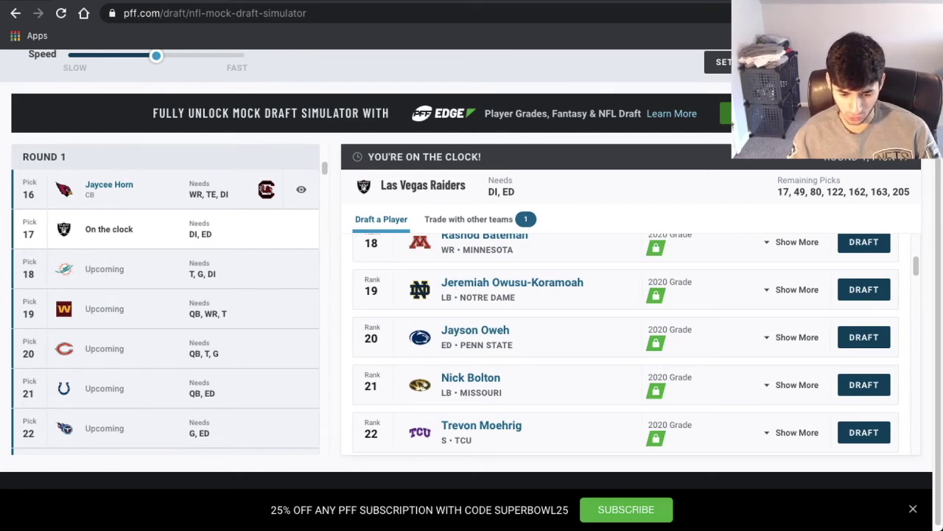
pyautogui.click(864, 337)
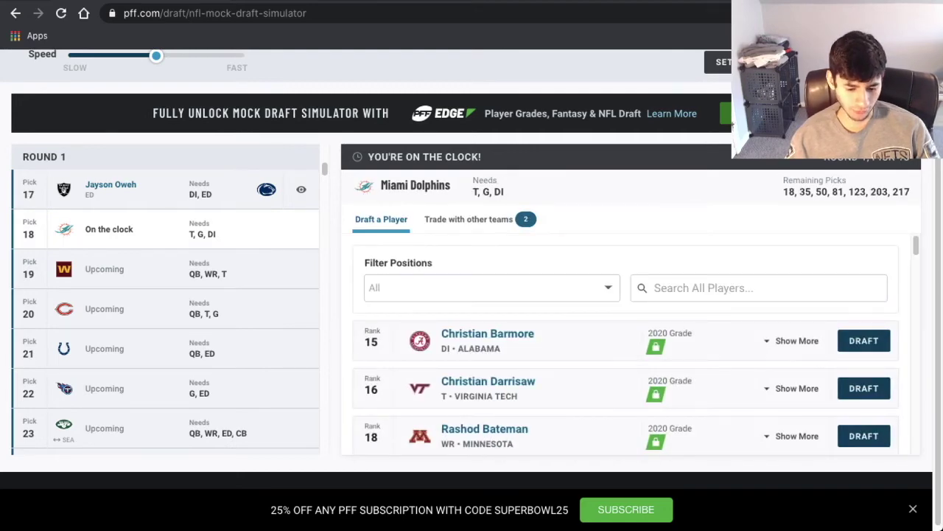
# - Review the earlier round 1 picks and draft tackle Christian Darrisaw of Virginia Tech for the Miami Dolphins at pick 18
pyautogui.scroll(9, 165, 310)
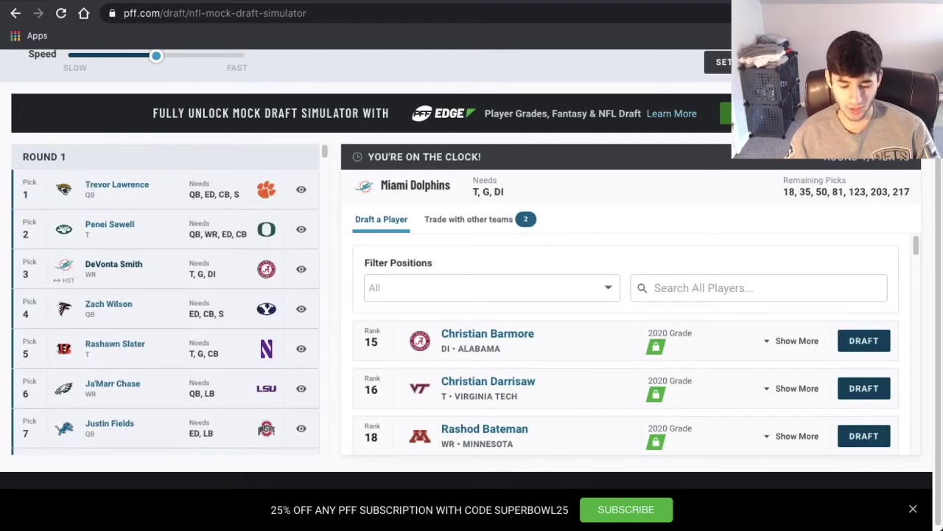
pyautogui.scroll(-3, 165, 310)
pyautogui.scroll(-5, 165, 309)
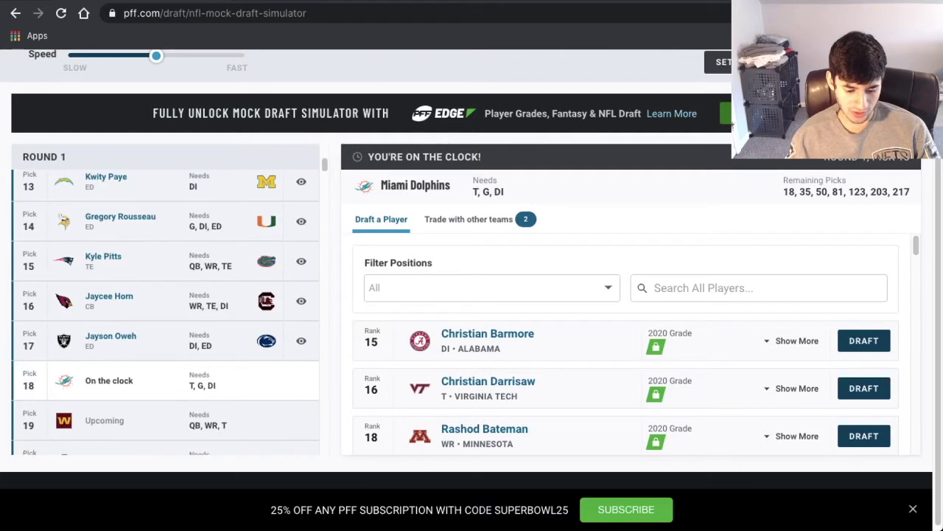
pyautogui.scroll(-2, 165, 310)
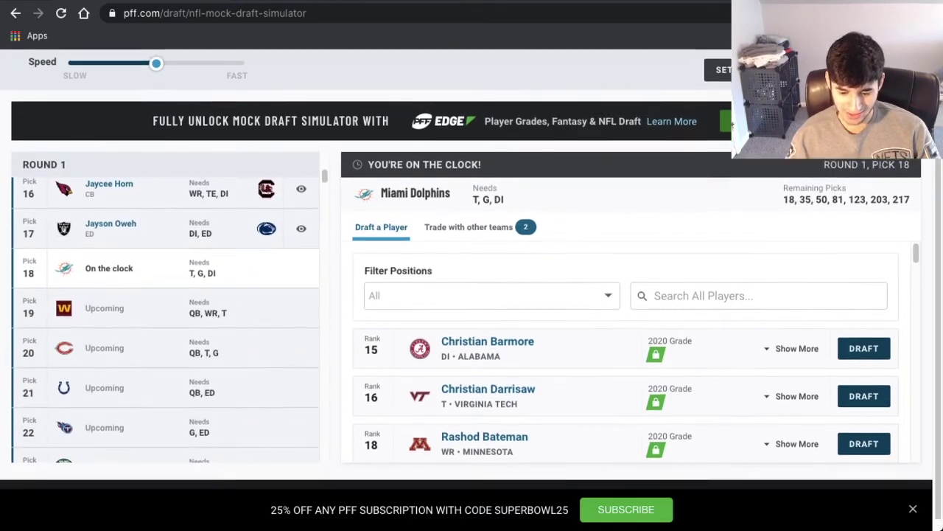
pyautogui.scroll(-1, 625, 347)
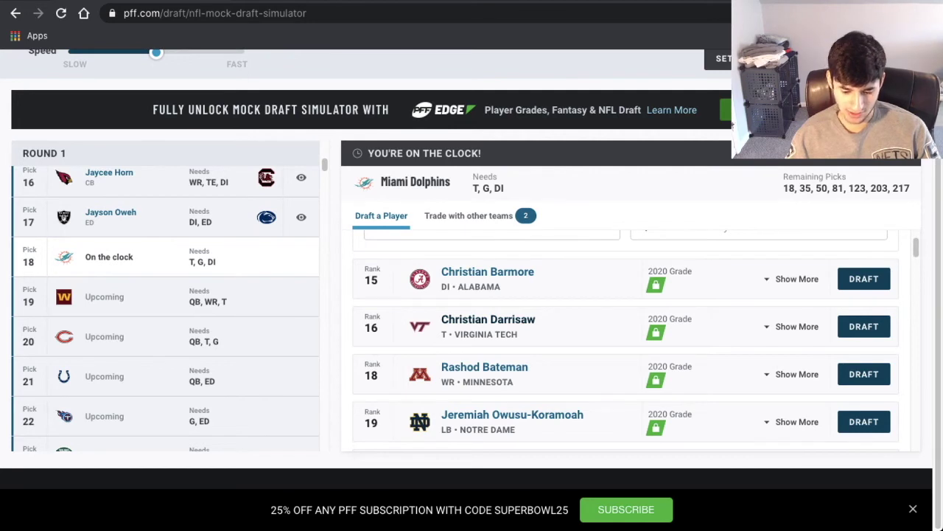
pyautogui.scroll(-1, 512, 414)
pyautogui.scroll(-2, 624, 343)
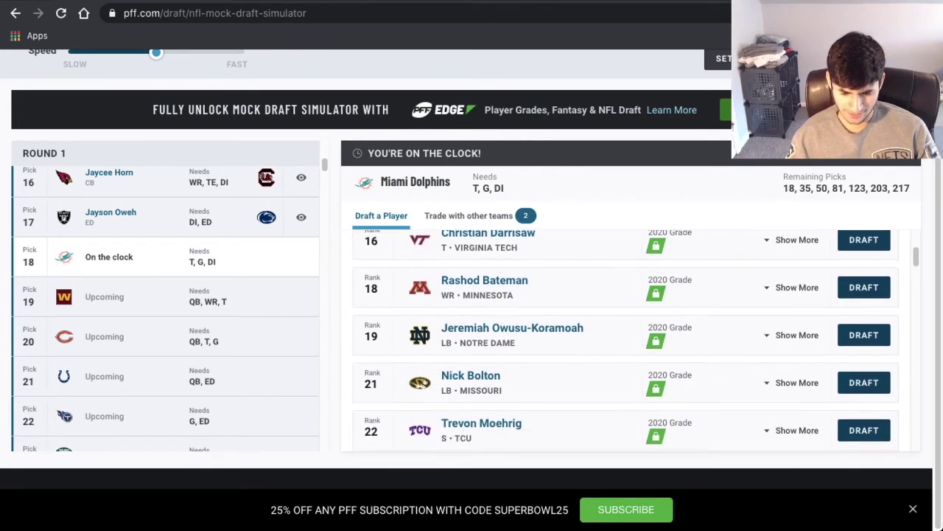
pyautogui.scroll(-3, 627, 339)
pyautogui.scroll(5, 627, 339)
pyautogui.scroll(-4, 626, 339)
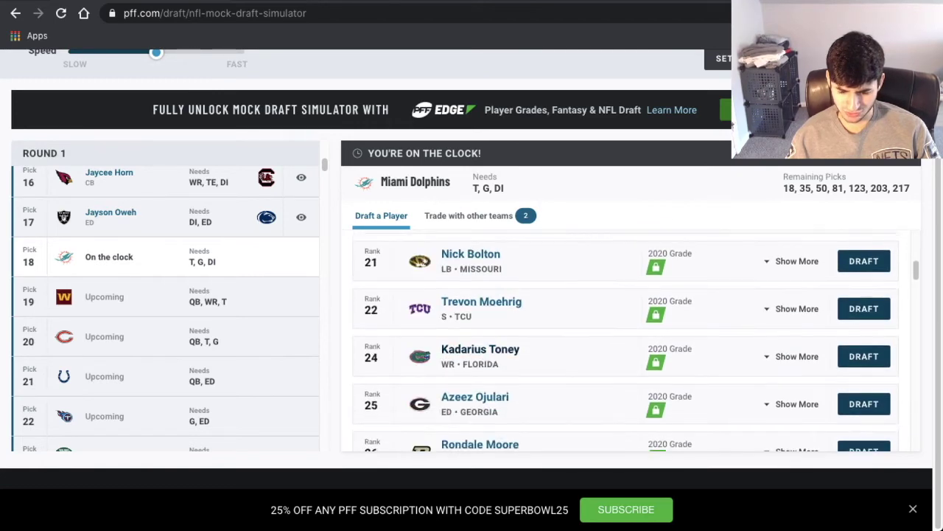
pyautogui.scroll(-4, 627, 339)
pyautogui.scroll(10, 626, 339)
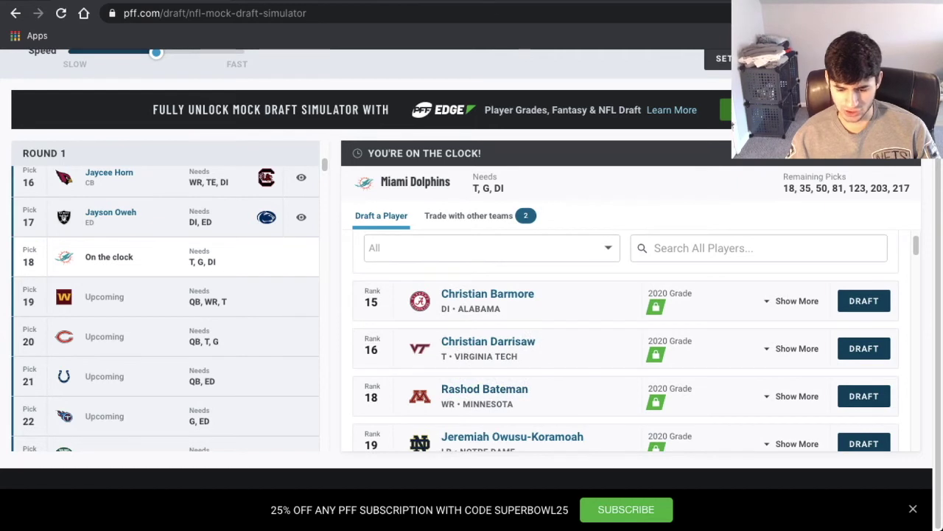
pyautogui.click(864, 348)
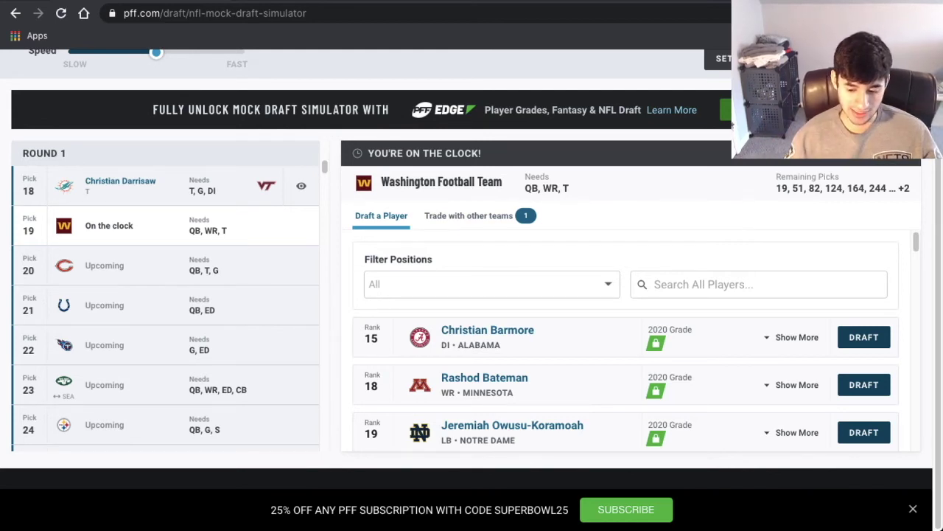
# - Filter the available players to QB and draft Mac Jones of Alabama for the Washington Football Team at pick 19
pyautogui.click(491, 284)
pyautogui.click(378, 322)
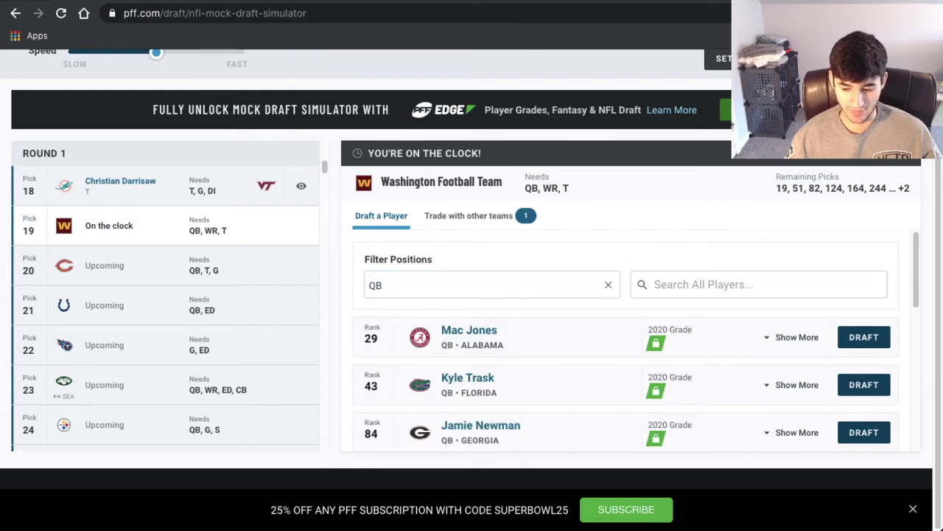
pyautogui.click(864, 336)
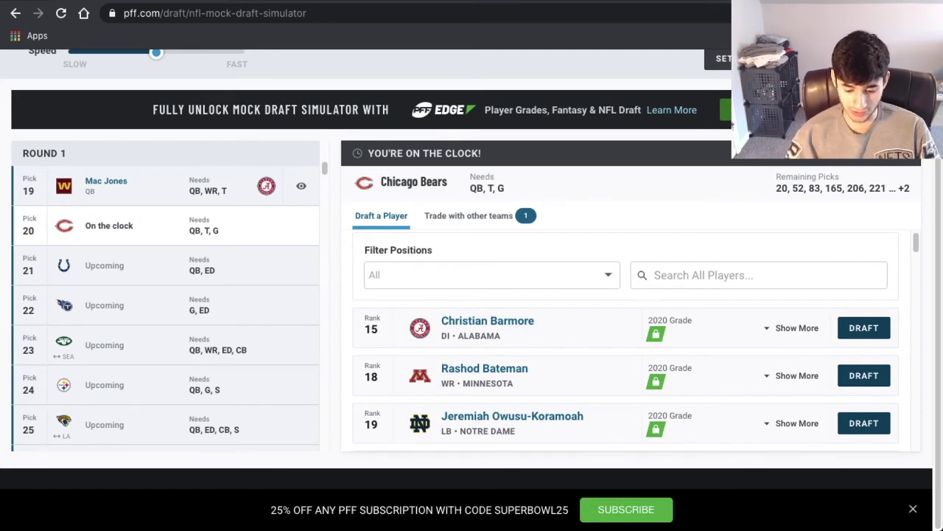
# - Review the available prospects and draft wide receiver Rashod Bateman of Minnesota for the Chicago Bears at pick 20
pyautogui.scroll(-2, 627, 339)
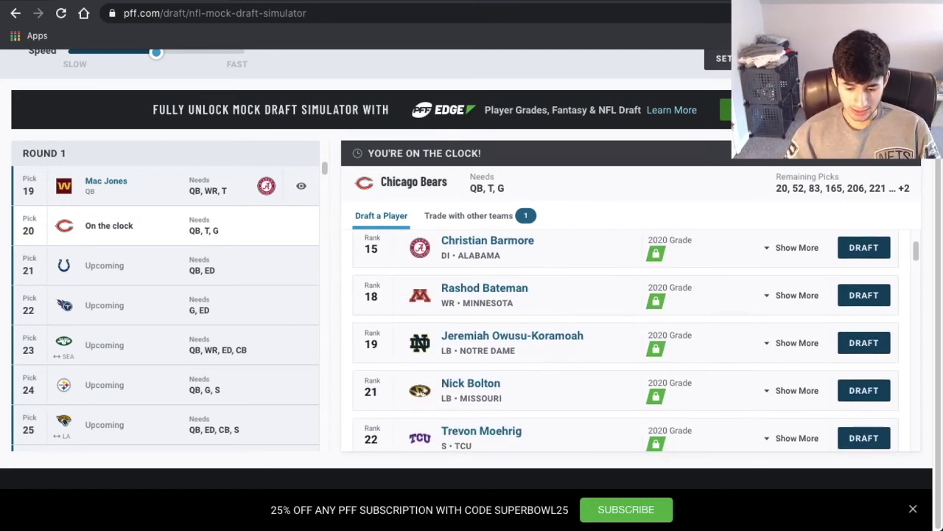
pyautogui.scroll(-2, 626, 339)
pyautogui.scroll(-1, 627, 339)
pyautogui.scroll(4, 626, 339)
pyautogui.scroll(1, 626, 339)
pyautogui.scroll(-5, 626, 339)
pyautogui.scroll(-1, 626, 339)
pyautogui.scroll(2, 626, 339)
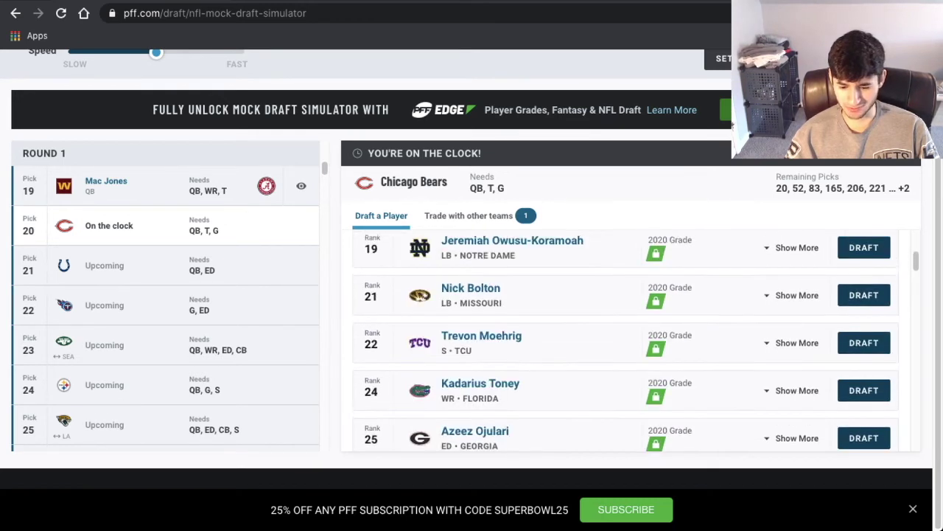
pyautogui.scroll(3, 627, 339)
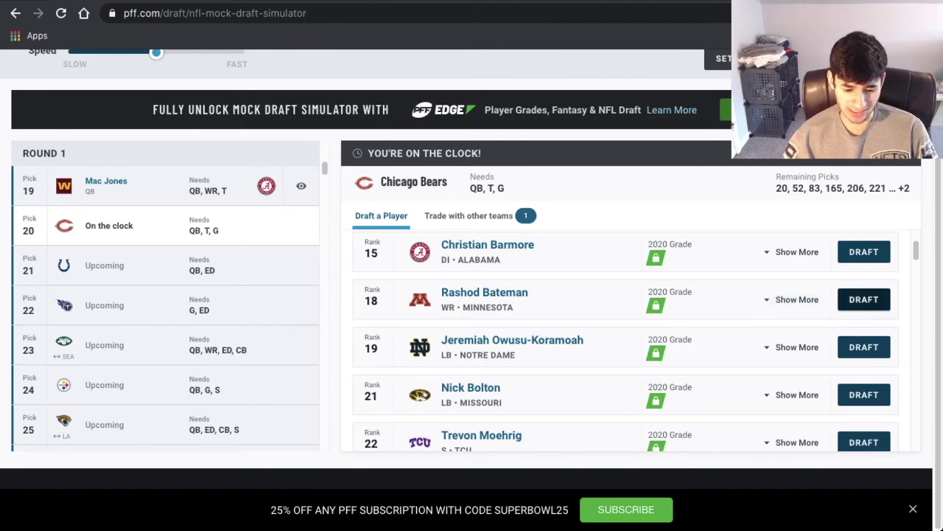
pyautogui.click(863, 300)
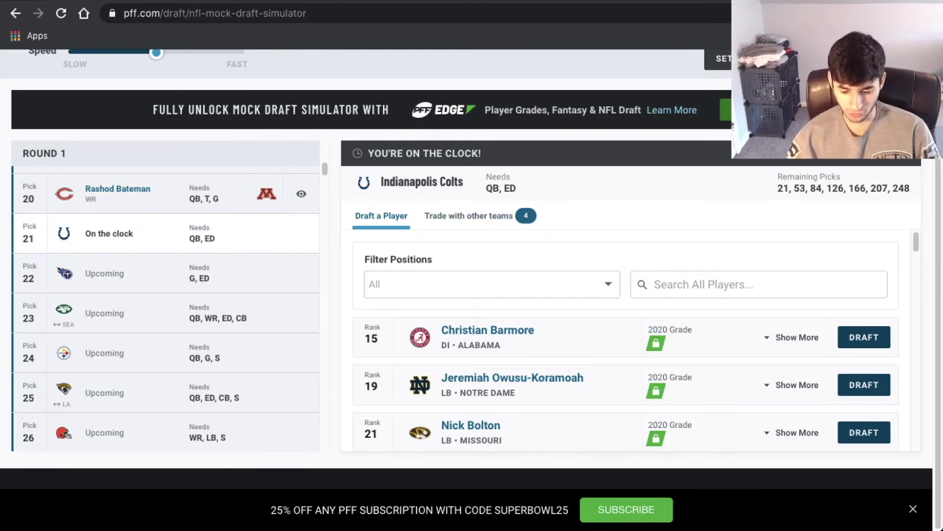
# - Draft edge rusher Azeez Ojulari of Georgia for the Indianapolis Colts at pick 21
pyautogui.scroll(-1, 637, 346)
pyautogui.scroll(1, 637, 346)
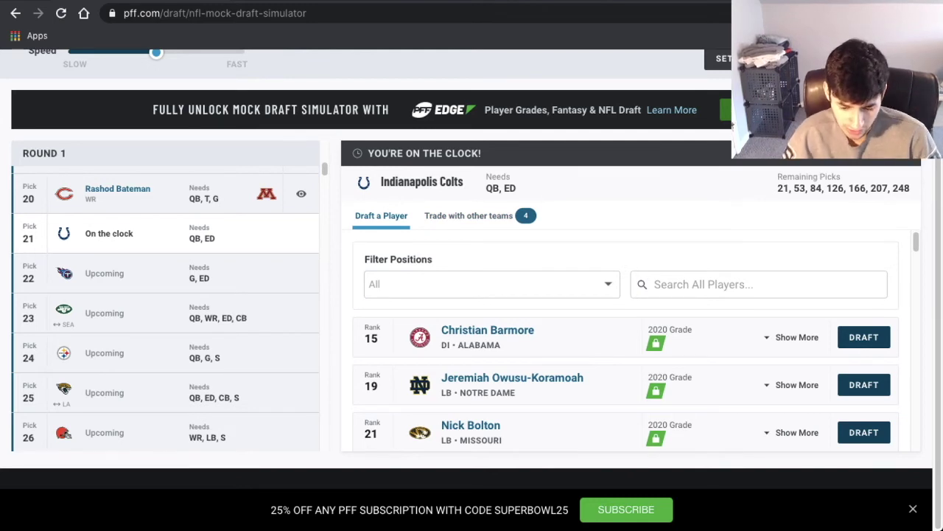
pyautogui.scroll(-1, 626, 343)
pyautogui.scroll(-4, 637, 341)
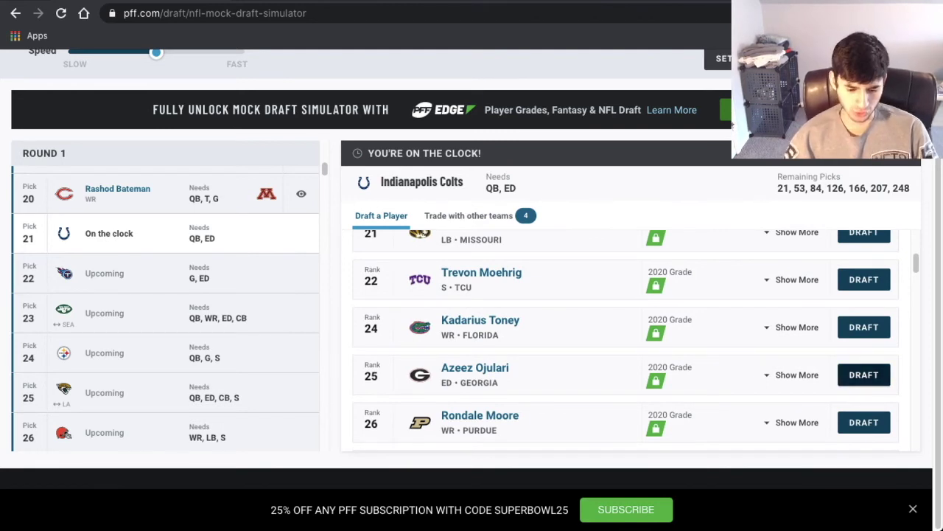
pyautogui.click(864, 375)
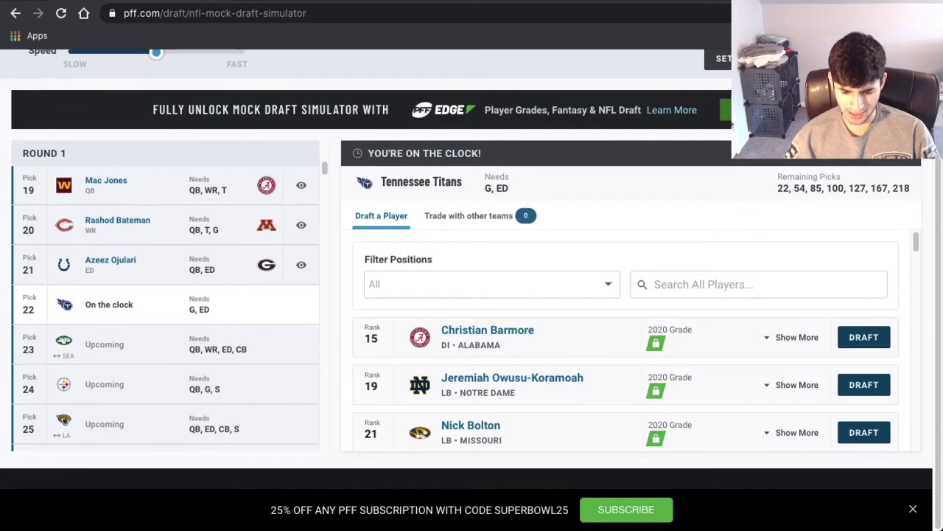
# - Filter the available players to IOL and draft guard Wyatt Davis of Ohio State for the Tennessee Titans at pick 22
pyautogui.scroll(-1, 625, 341)
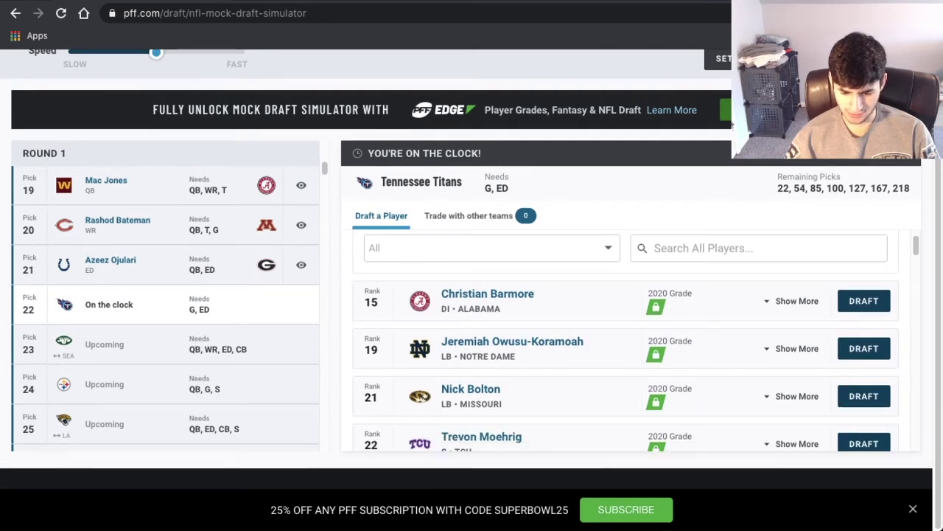
pyautogui.scroll(-3, 626, 341)
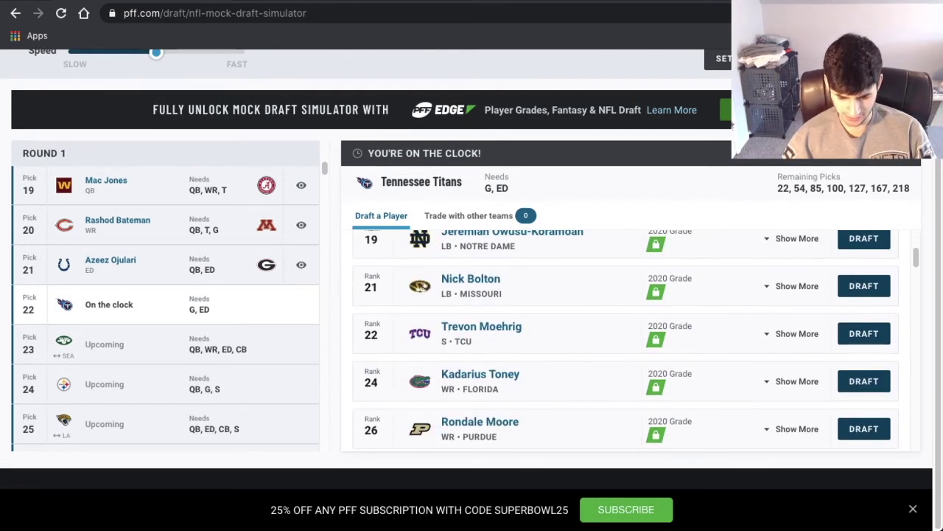
pyautogui.scroll(-3, 626, 341)
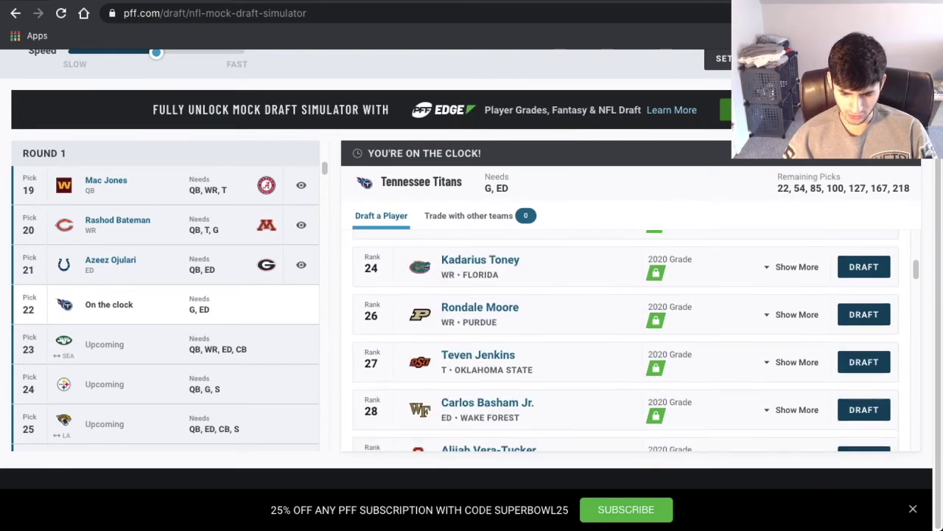
pyautogui.scroll(8, 625, 341)
pyautogui.click(486, 284)
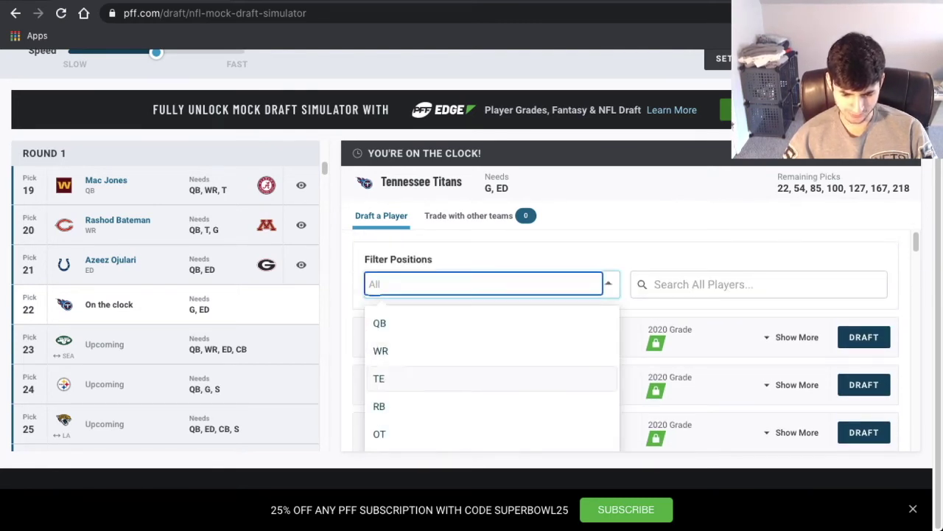
pyautogui.scroll(-1, 457, 398)
pyautogui.scroll(-2, 457, 390)
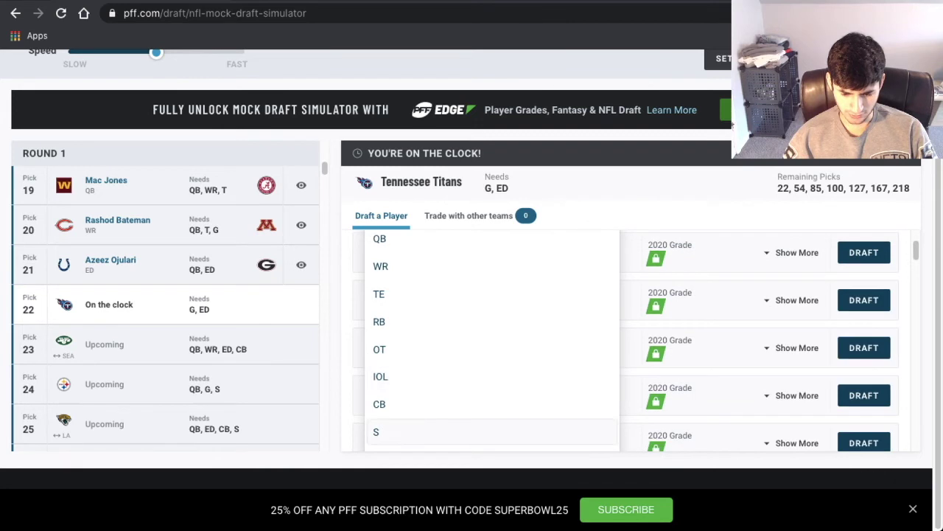
pyautogui.click(457, 376)
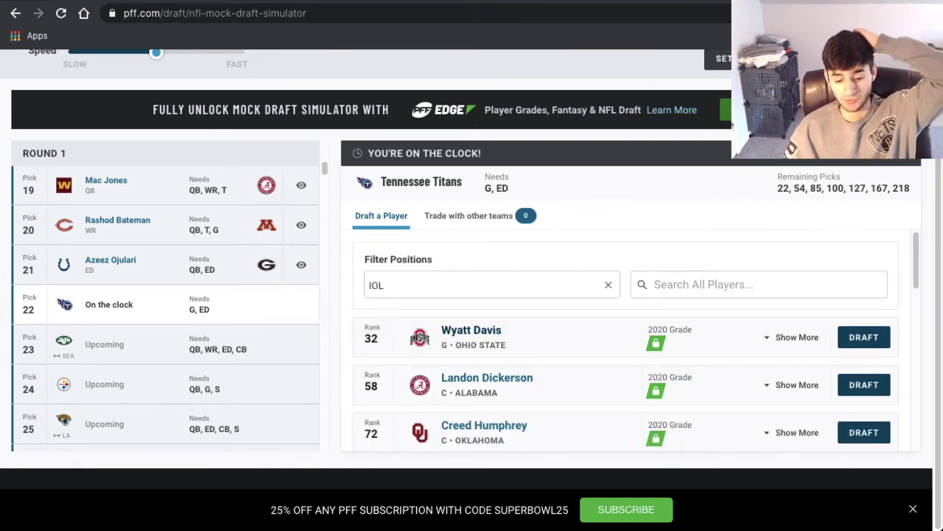
pyautogui.click(864, 337)
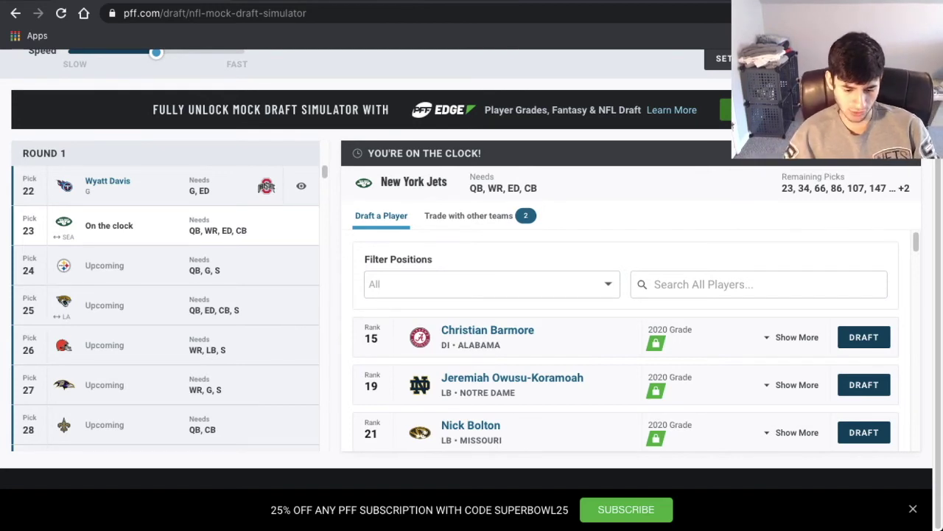
# - Compare the top available prospects and draft wide receiver Kadarius Toney of Florida for the New York Jets at pick 23
pyautogui.scroll(10, 165, 302)
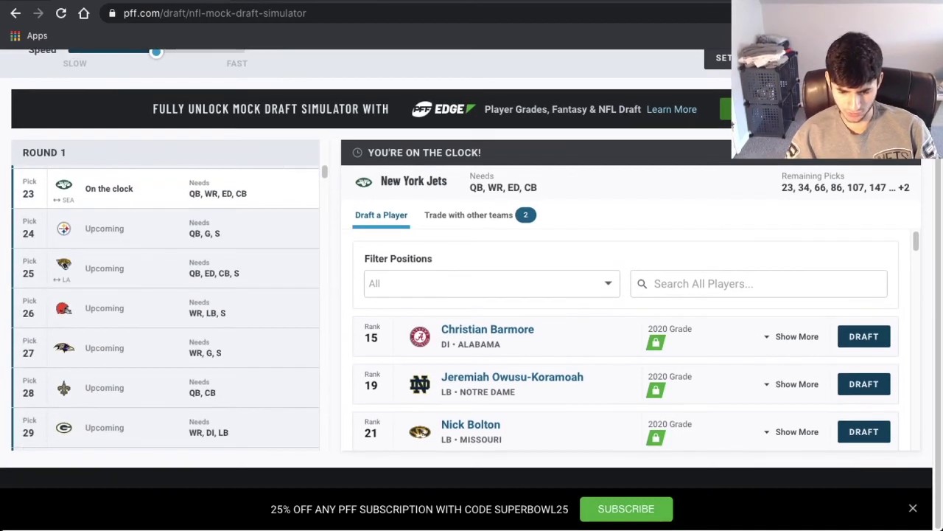
pyautogui.scroll(-1, 626, 346)
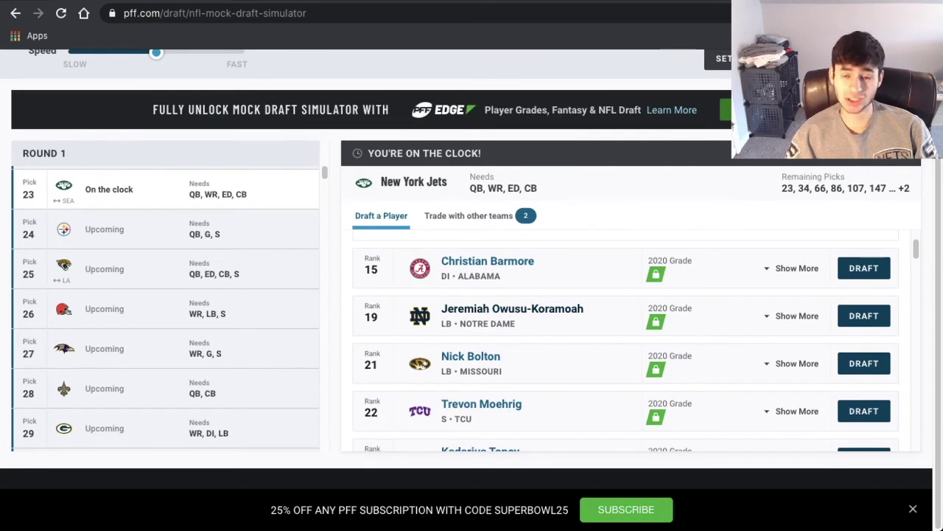
pyautogui.scroll(-3, 626, 339)
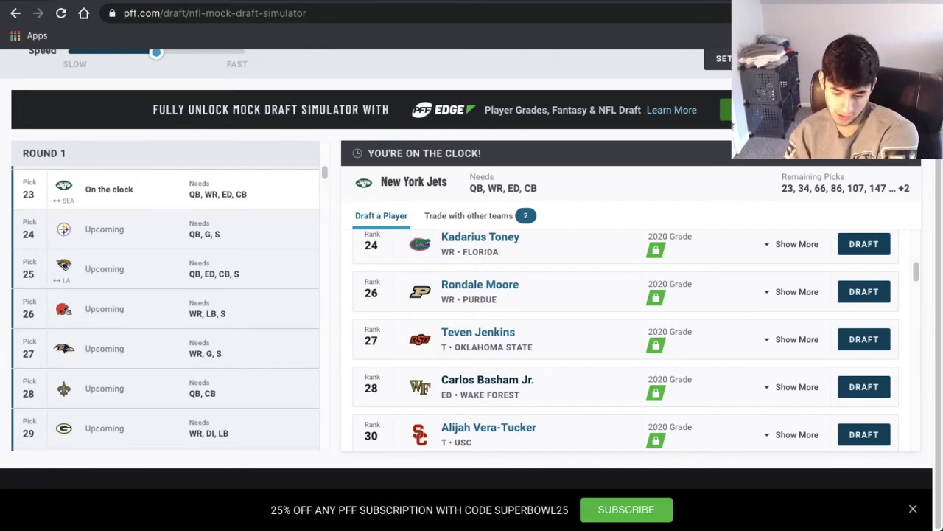
pyautogui.scroll(3, 627, 339)
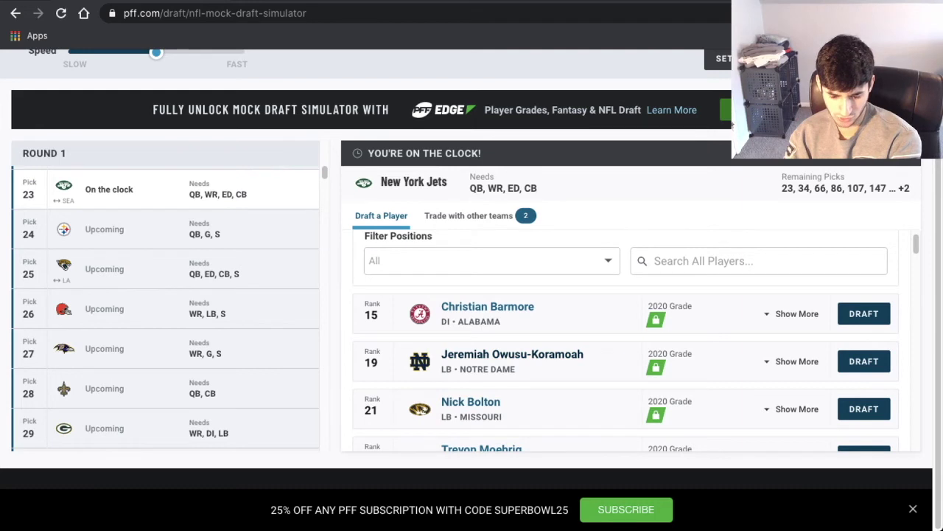
pyautogui.scroll(-1, 626, 339)
pyautogui.scroll(-1, 627, 339)
pyautogui.scroll(1, 626, 339)
pyautogui.scroll(-1, 627, 339)
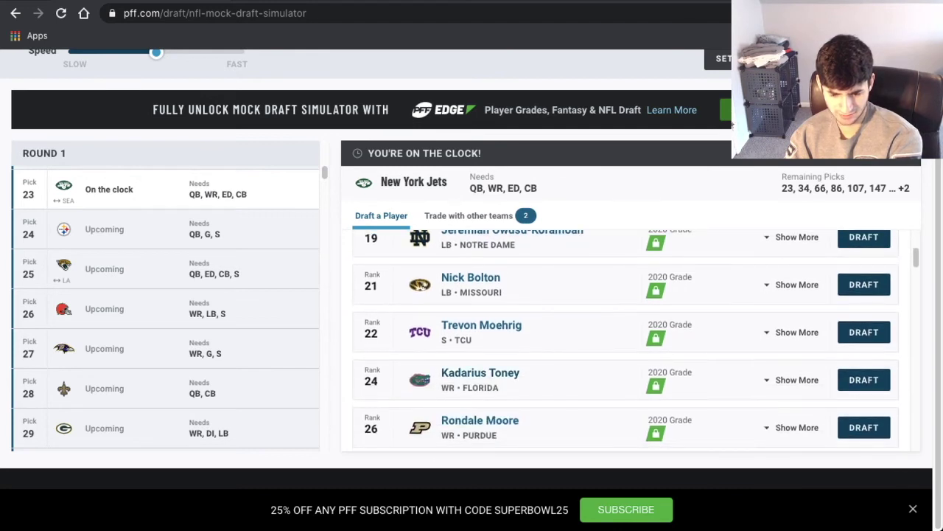
pyautogui.scroll(-1, 626, 339)
pyautogui.scroll(1, 626, 339)
pyautogui.scroll(1, 627, 339)
pyautogui.scroll(-1, 627, 339)
pyautogui.scroll(-1, 626, 339)
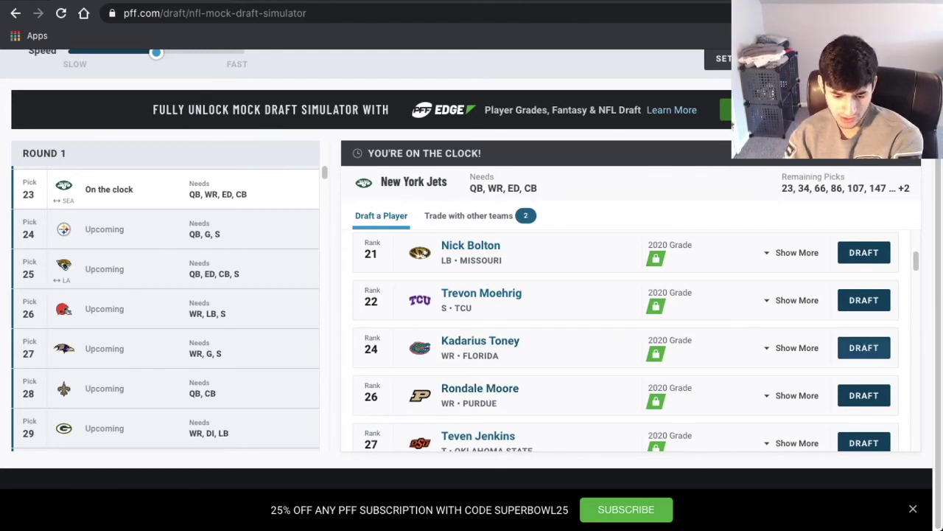
pyautogui.click(863, 347)
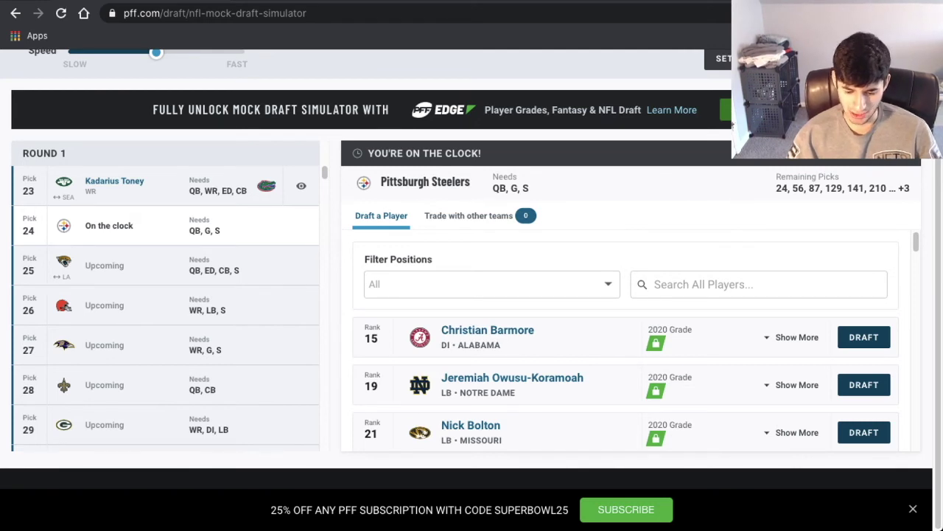
# - Draft tackle Alijah Vera-Tucker of USC for the Pittsburgh Steelers at pick 24
pyautogui.scroll(-1, 625, 339)
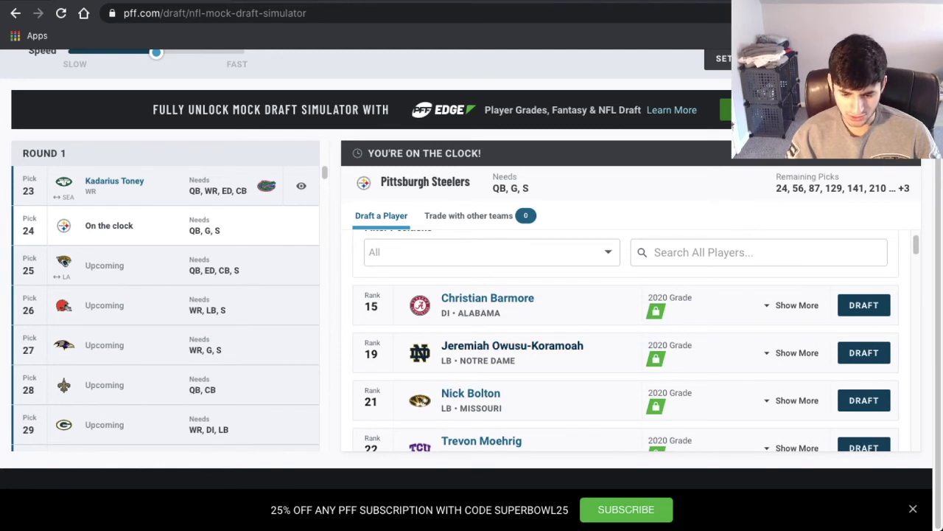
pyautogui.scroll(-2, 626, 339)
pyautogui.scroll(-4, 626, 339)
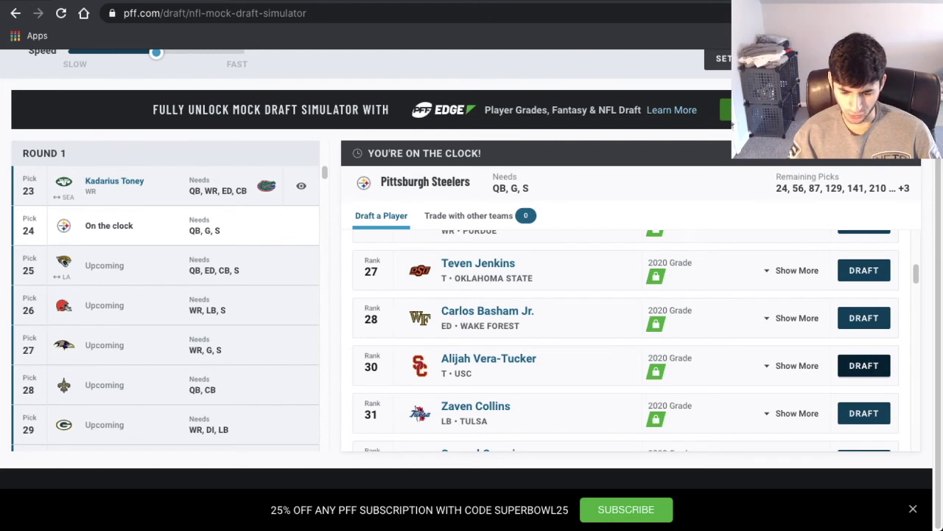
pyautogui.click(864, 365)
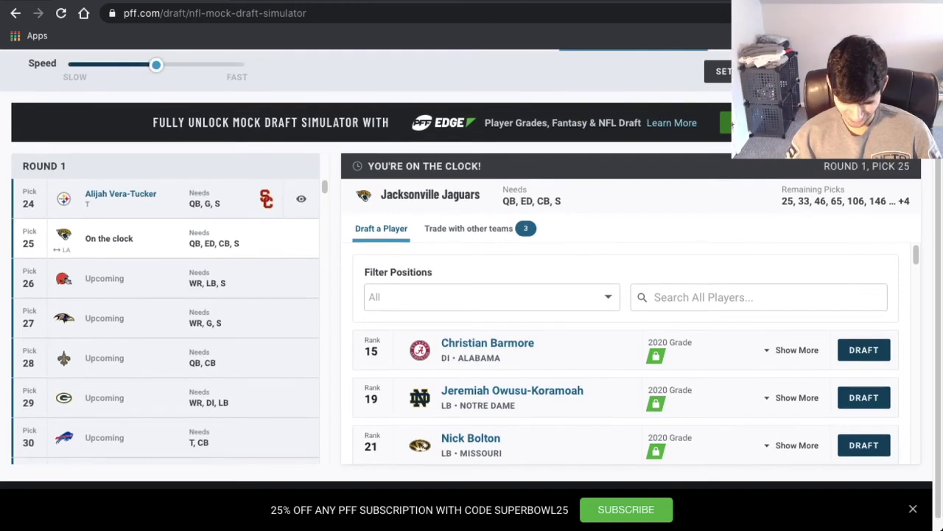
# - Review the available prospects and draft edge rusher Carlos Basham Jr. of Wake Forest for the Jacksonville Jaguars at pick 25
pyautogui.scroll(-1, 625, 354)
pyautogui.scroll(1, 626, 354)
pyautogui.scroll(-2, 625, 354)
pyautogui.scroll(-1, 625, 354)
pyautogui.scroll(3, 625, 353)
pyautogui.scroll(2, 625, 353)
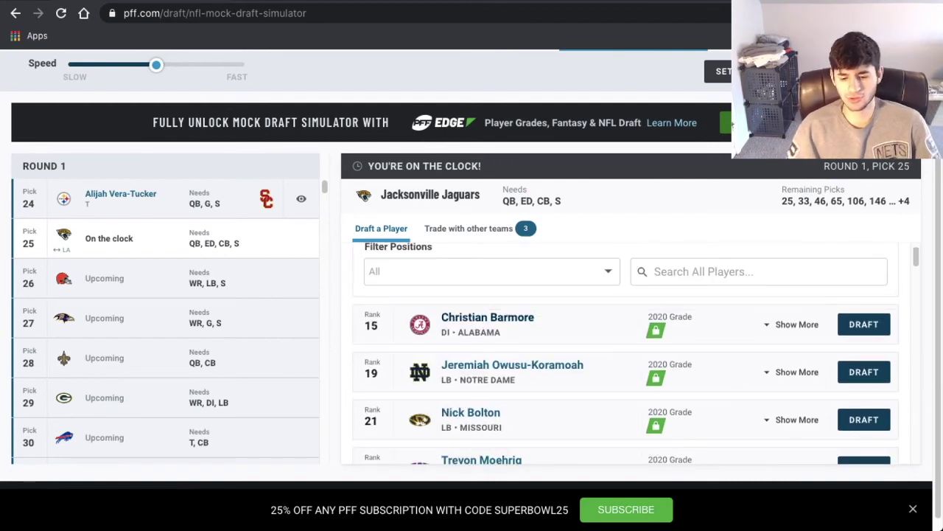
pyautogui.scroll(-3, 626, 354)
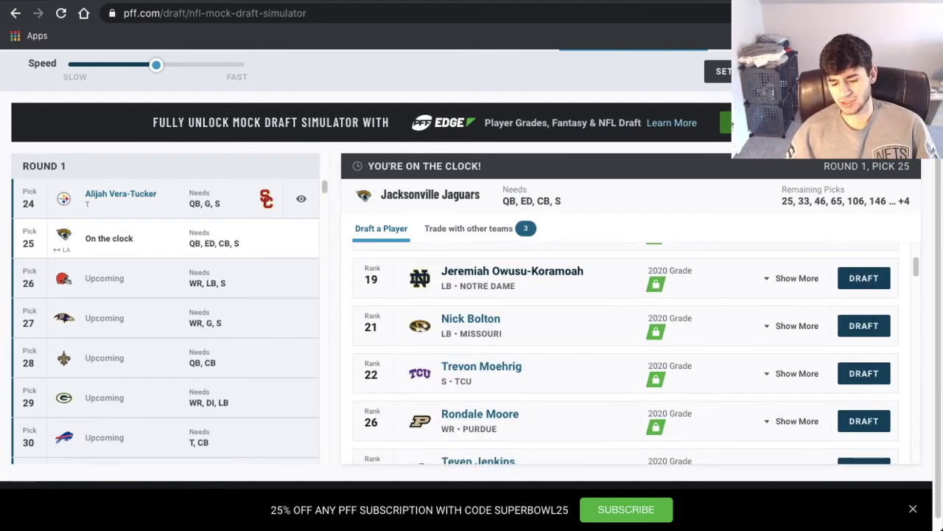
pyautogui.scroll(-3, 626, 354)
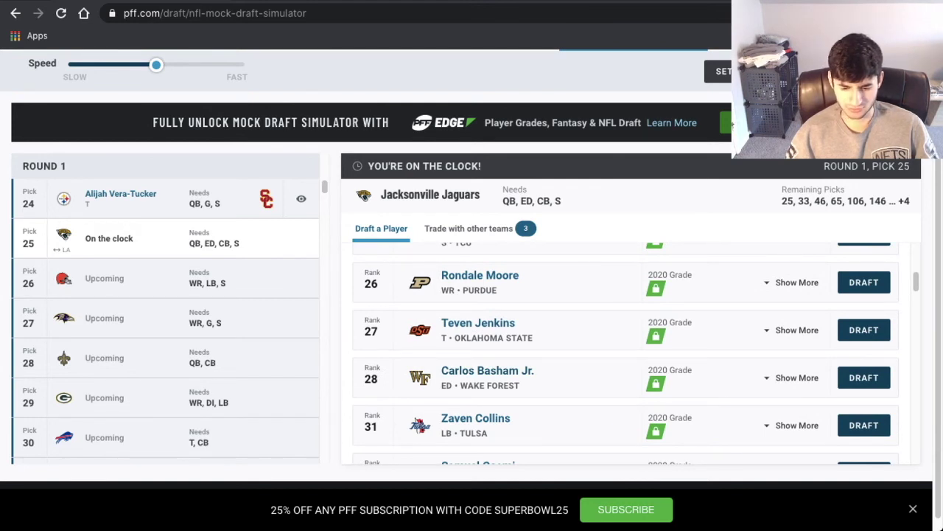
pyautogui.scroll(-3, 626, 354)
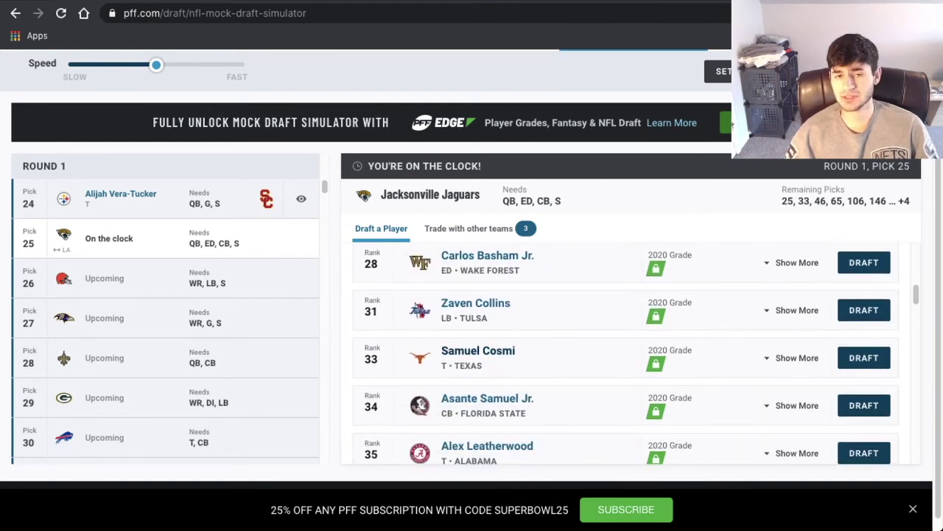
pyautogui.scroll(-2, 625, 354)
pyautogui.scroll(5, 625, 354)
pyautogui.scroll(-1, 626, 353)
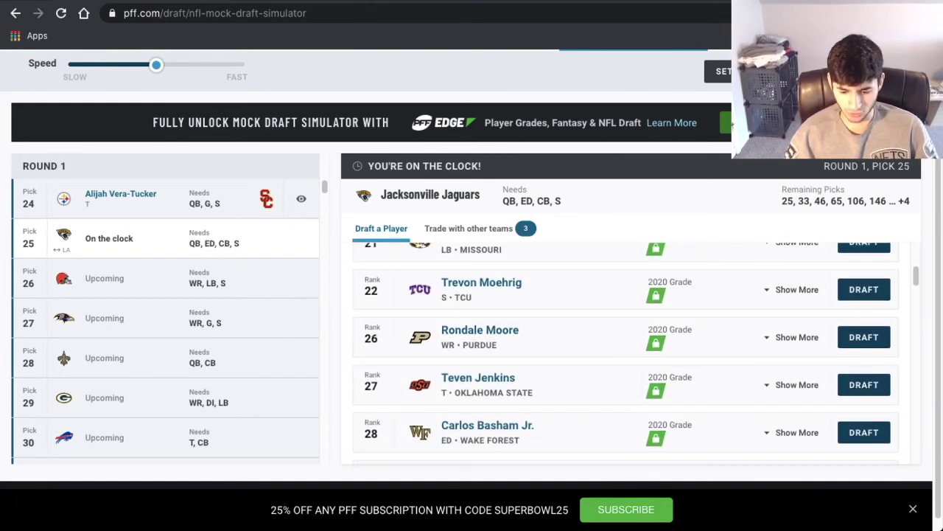
pyautogui.click(864, 431)
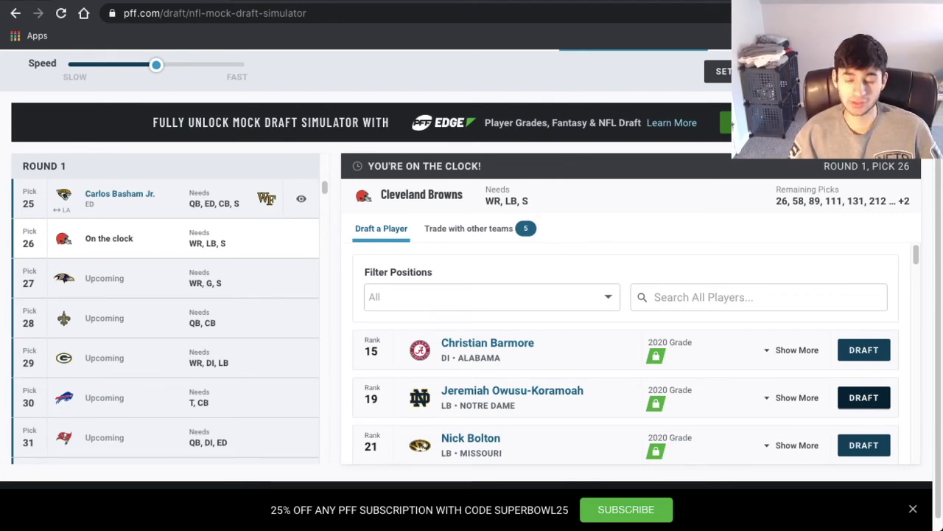
# - Draft linebacker Jeremiah Owusu-Koramoah for the Cleveland Browns at pick 26 and wide receiver Rondale Moore of Purdue for the Baltimore Ravens at pick 27
pyautogui.click(863, 397)
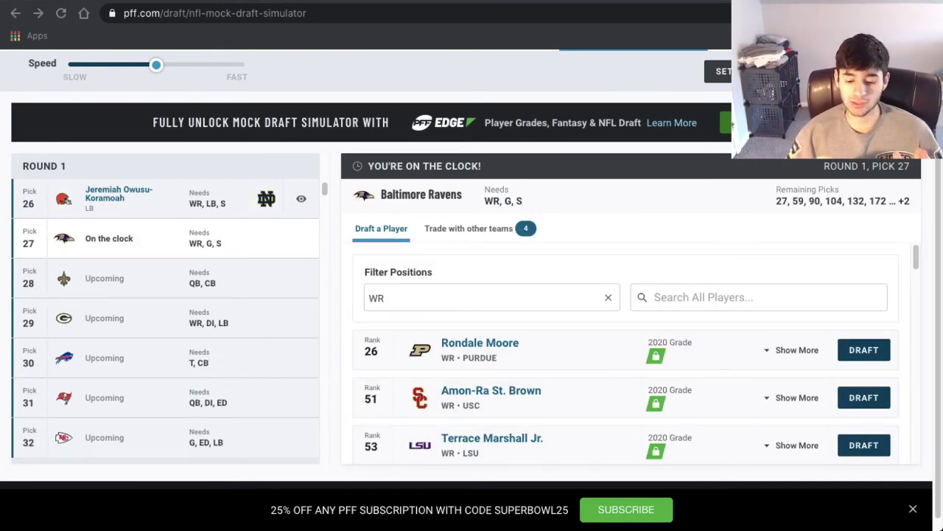
pyautogui.scroll(-1, 626, 353)
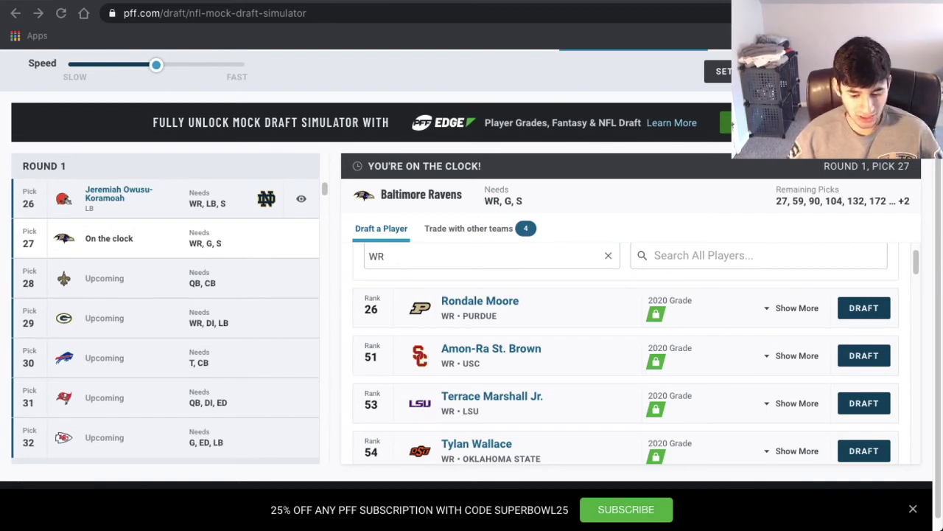
pyautogui.scroll(-1, 627, 353)
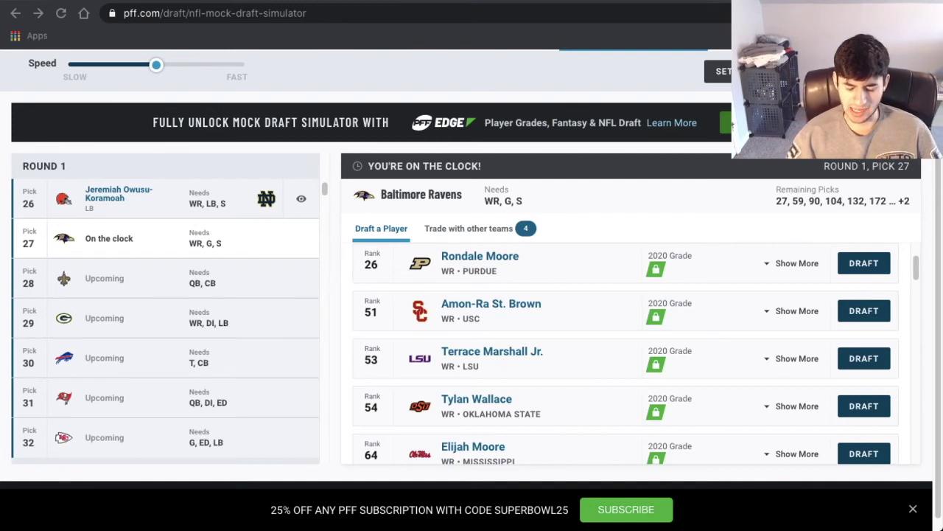
pyautogui.scroll(1, 630, 354)
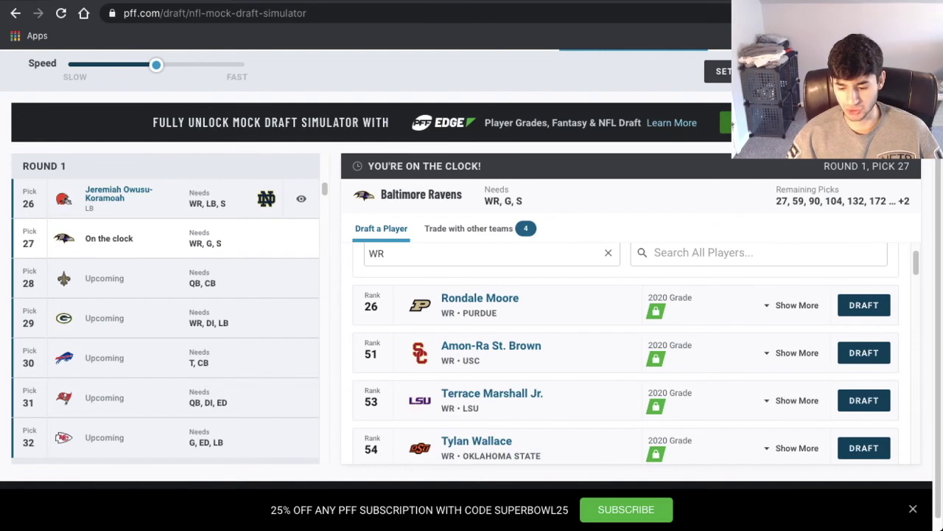
pyautogui.click(864, 305)
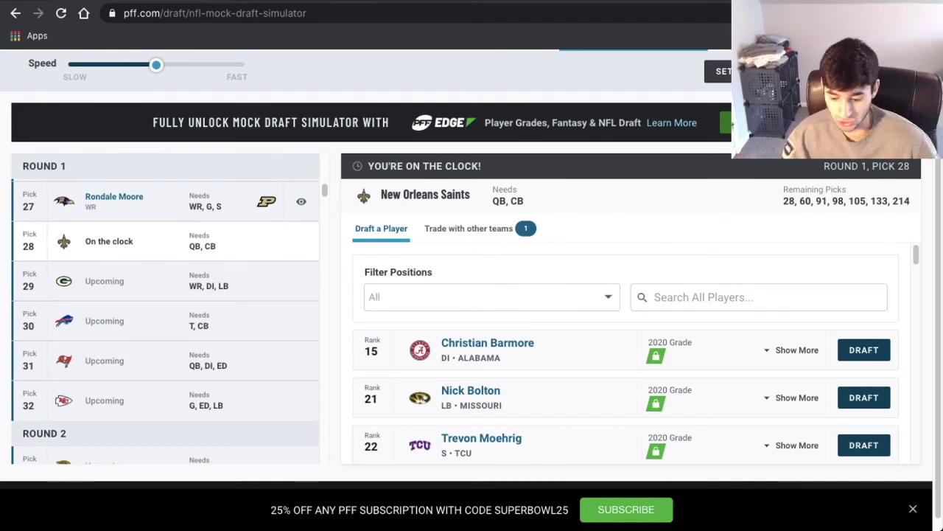
# - Filter the prospects to quarterbacks and draft Kyle Trask of Florida for the New Orleans Saints at pick 28
pyautogui.scroll(-3, 626, 354)
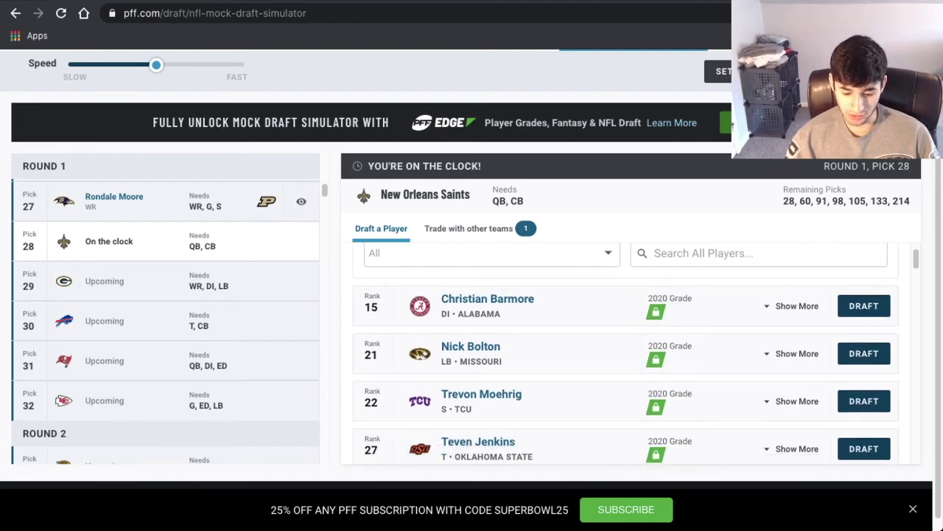
pyautogui.scroll(3, 625, 354)
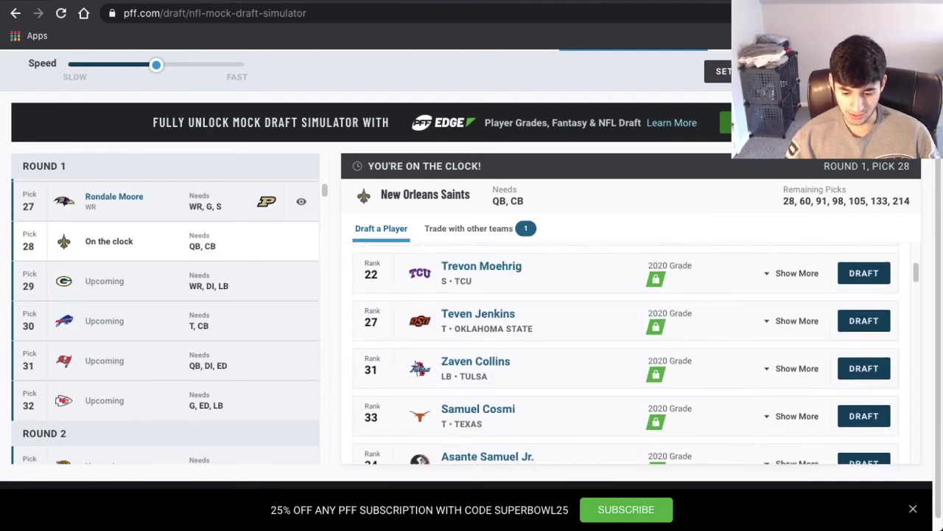
pyautogui.click(492, 297)
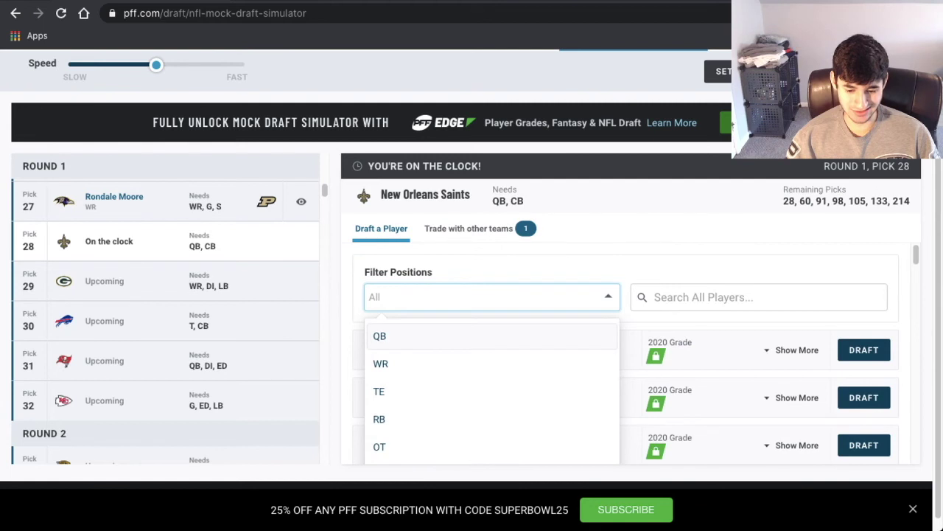
pyautogui.click(464, 336)
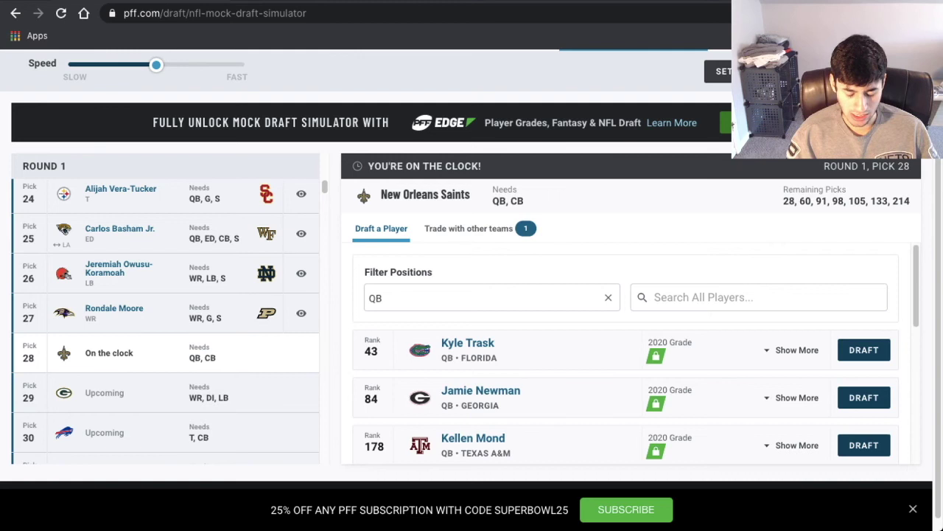
pyautogui.scroll(3, 165, 322)
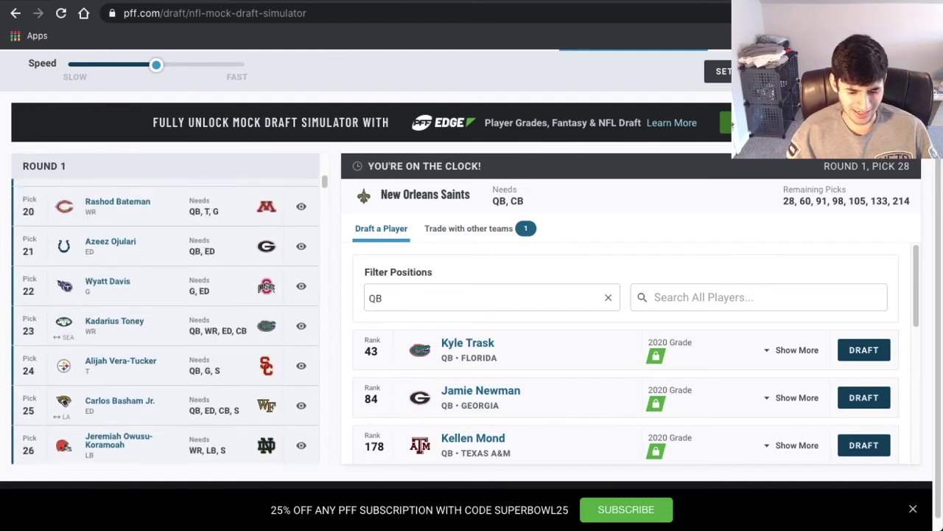
pyautogui.scroll(1, 165, 322)
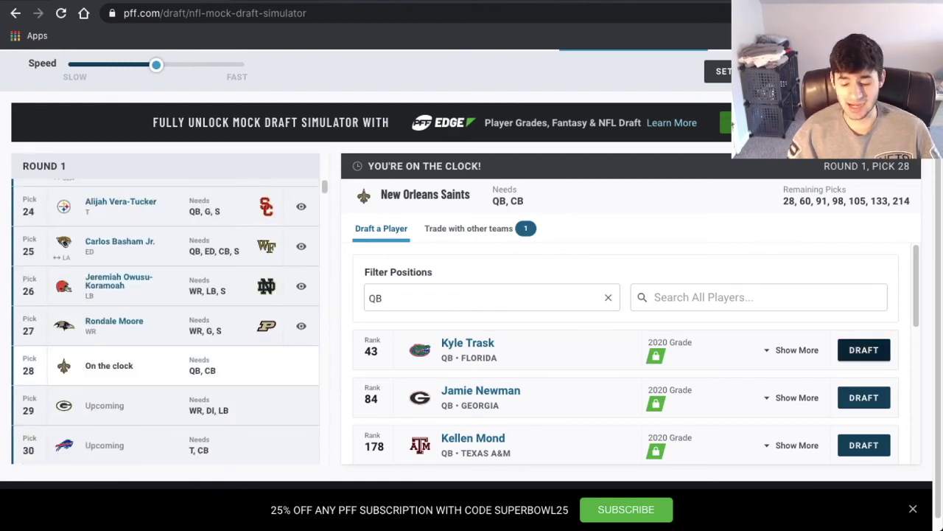
pyautogui.click(864, 350)
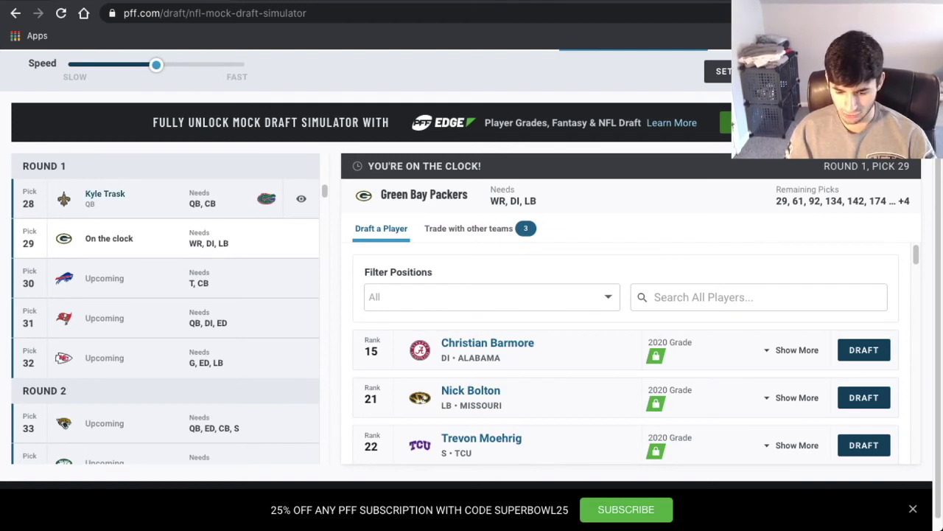
# - Draft interior defender Christian Barmore for the Green Bay Packers at pick 29 and tackle Teven Jenkins for the Buffalo Bills at pick 30
pyautogui.scroll(-1, 625, 353)
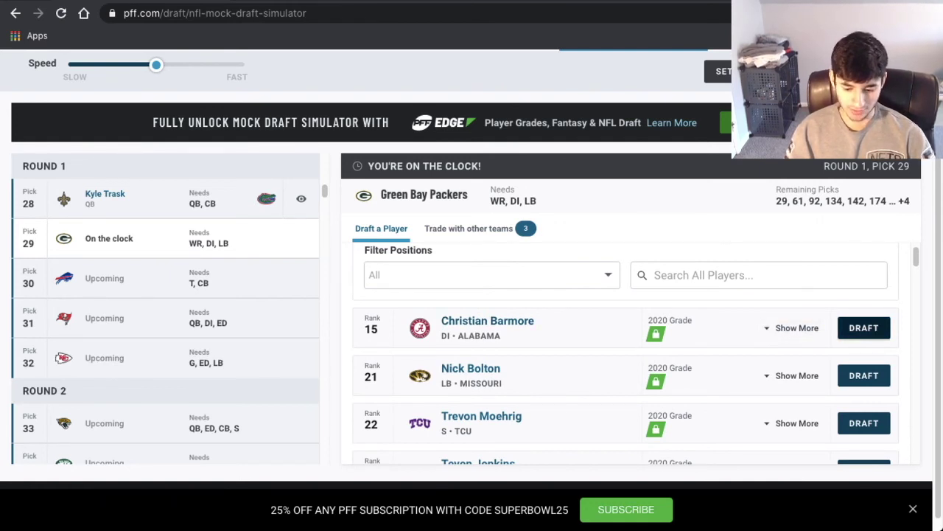
pyautogui.click(864, 328)
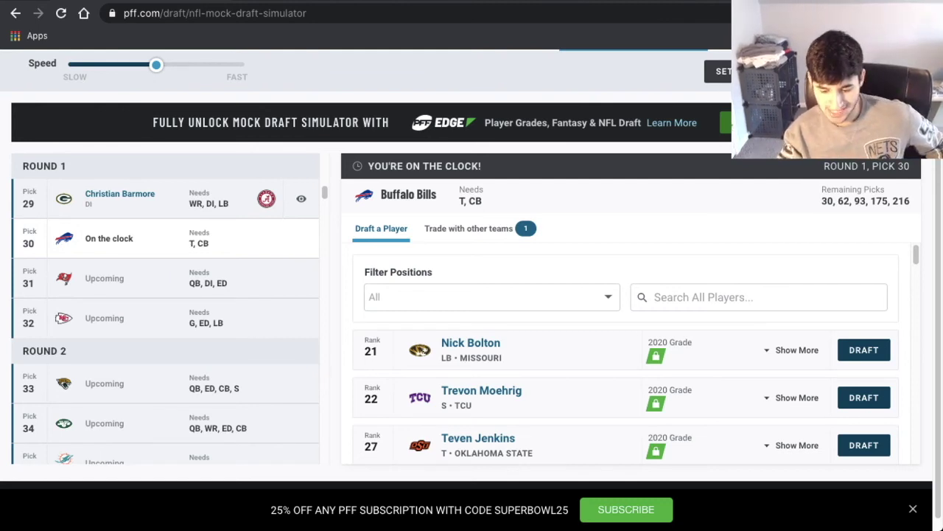
pyautogui.click(864, 400)
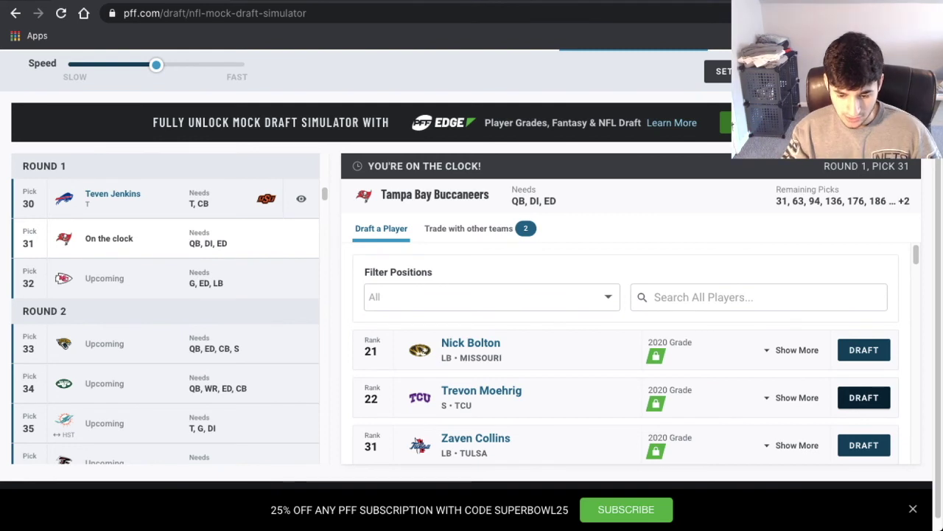
# - Review the available prospects and draft cornerback Asante Samuel Jr. of Florida State for the Tampa Bay Buccaneers at pick 31
pyautogui.scroll(-2, 631, 353)
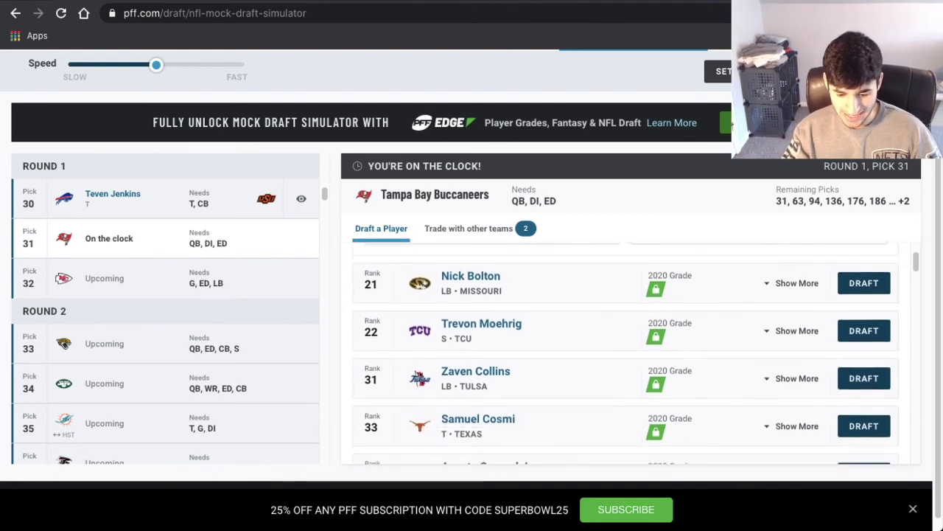
pyautogui.scroll(1, 631, 353)
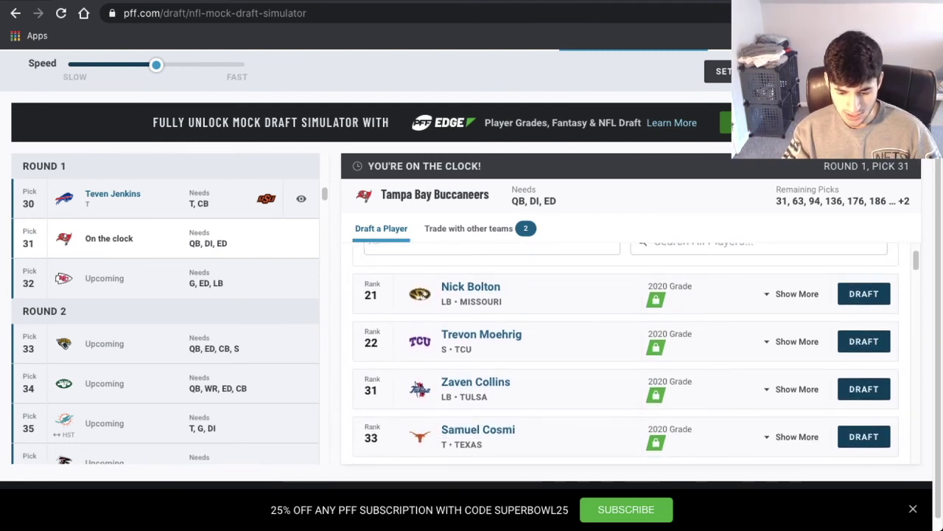
pyautogui.scroll(-1, 631, 361)
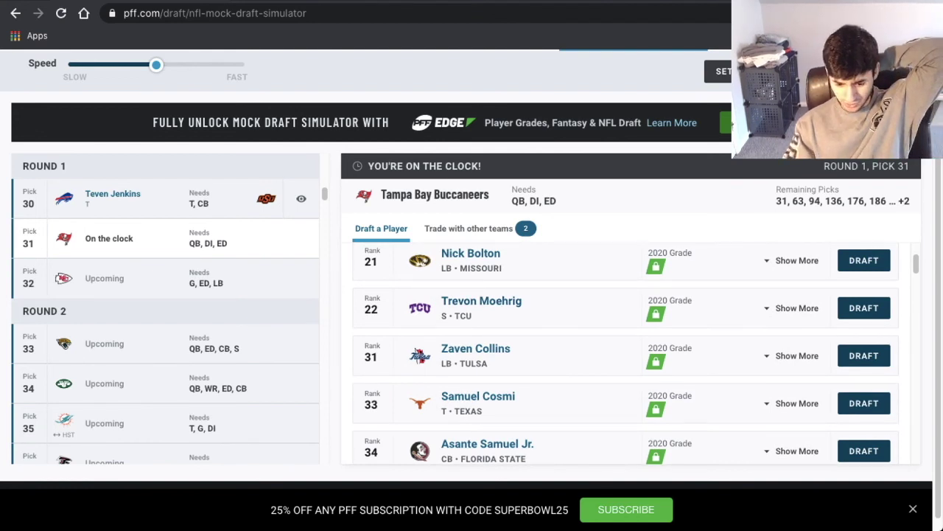
pyautogui.scroll(-1, 631, 361)
pyautogui.scroll(-2, 630, 361)
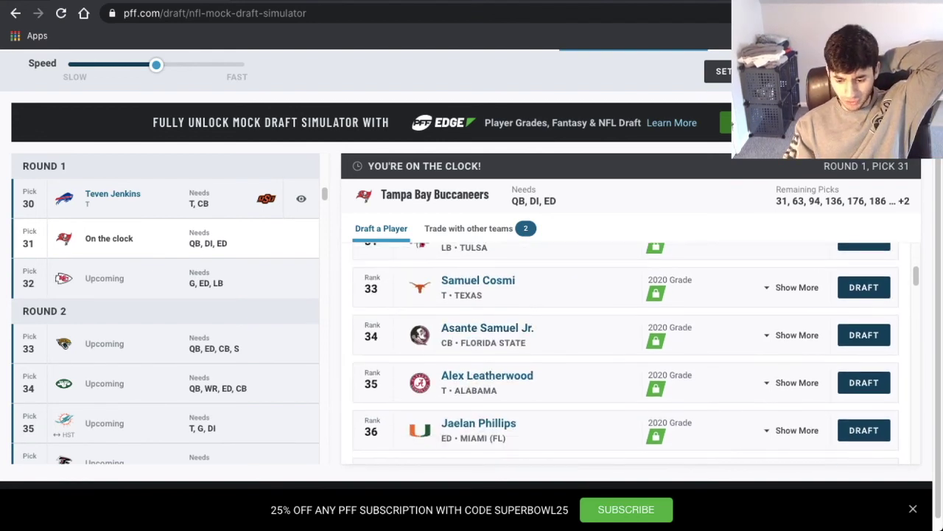
pyautogui.click(864, 335)
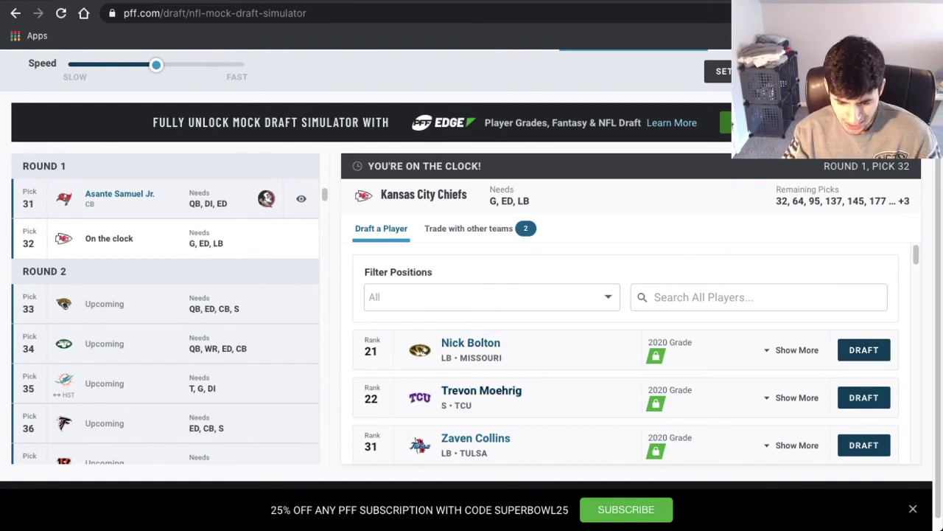
# - Draft linebacker Nick Bolton of Missouri for the Kansas City Chiefs at pick 32
pyautogui.scroll(-1, 626, 353)
pyautogui.scroll(1, 864, 316)
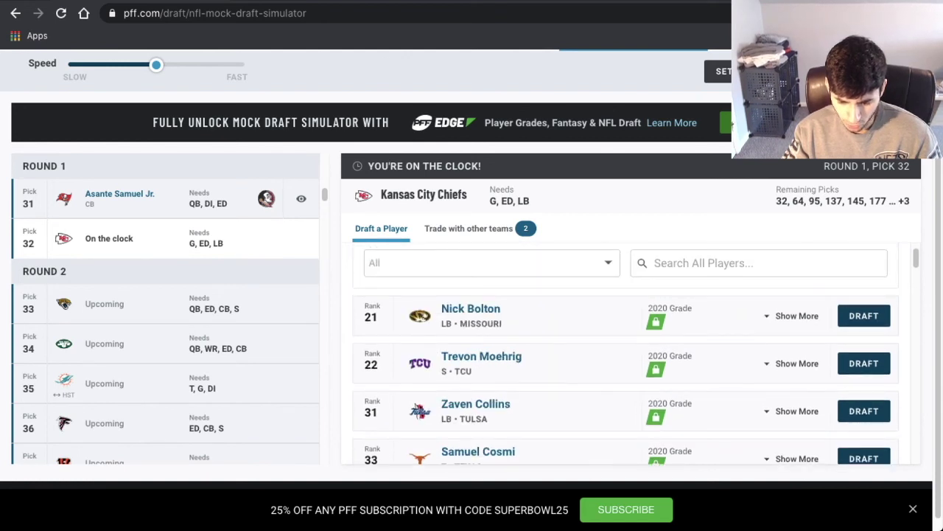
pyautogui.click(864, 315)
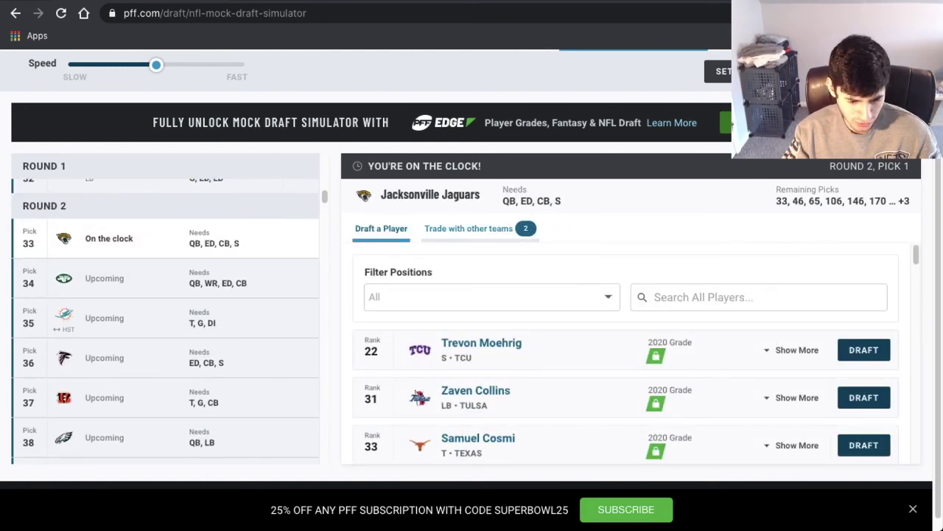
# - Review the list of round 1 selections from pick 1 through pick 32
pyautogui.scroll(-1, 166, 317)
pyautogui.scroll(15, 165, 317)
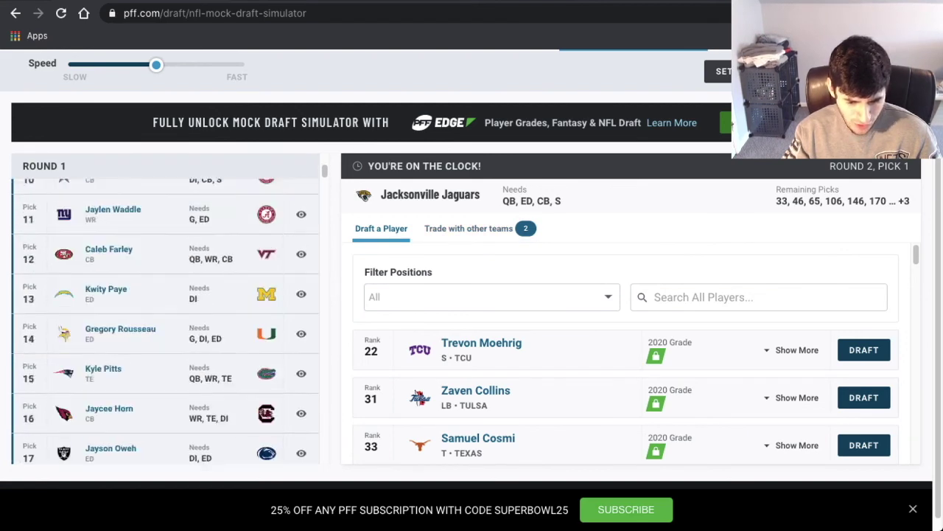
pyautogui.scroll(3, 166, 317)
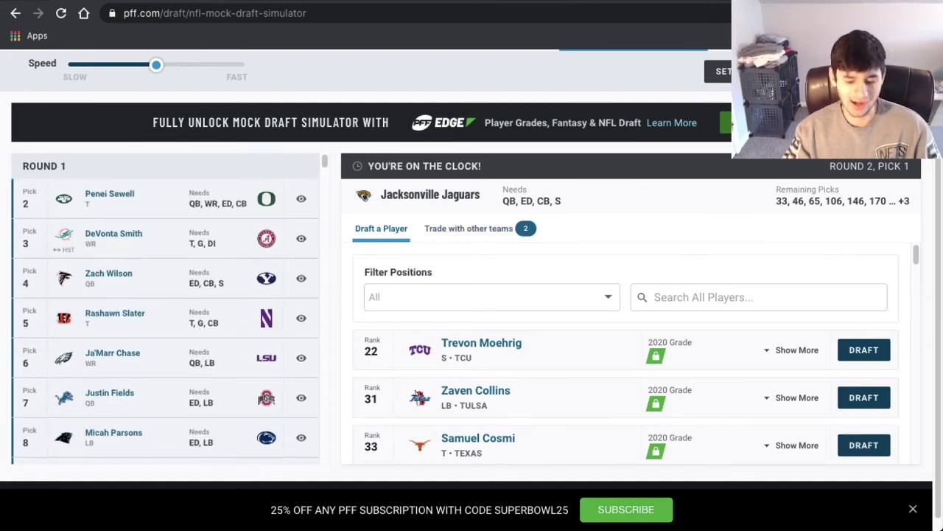
pyautogui.scroll(1, 166, 317)
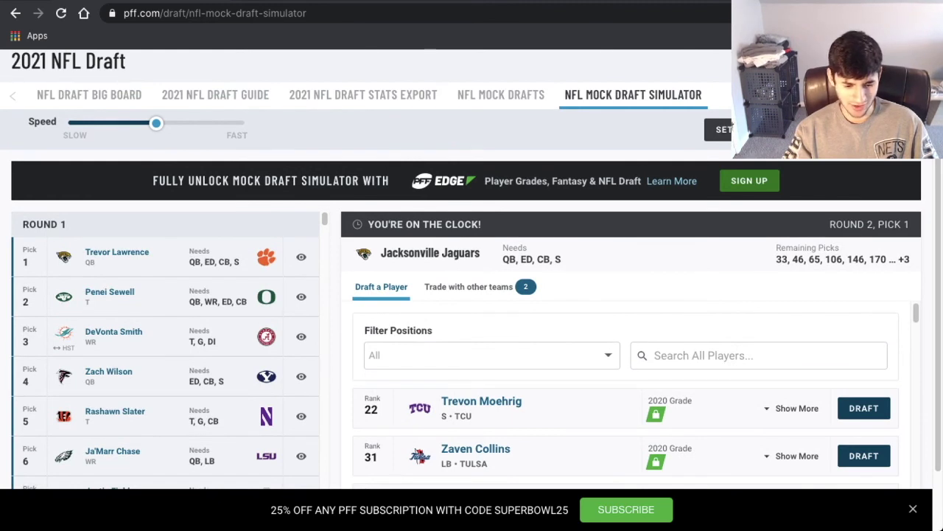
pyautogui.scroll(-3, 166, 361)
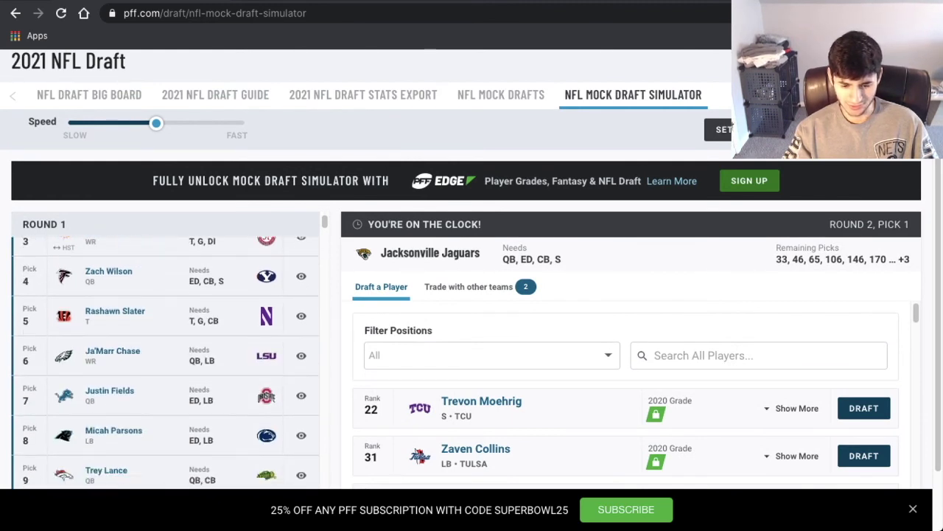
pyautogui.scroll(3, 166, 354)
pyautogui.scroll(-1, 627, 332)
pyautogui.scroll(-10, 166, 310)
pyautogui.scroll(-5, 165, 309)
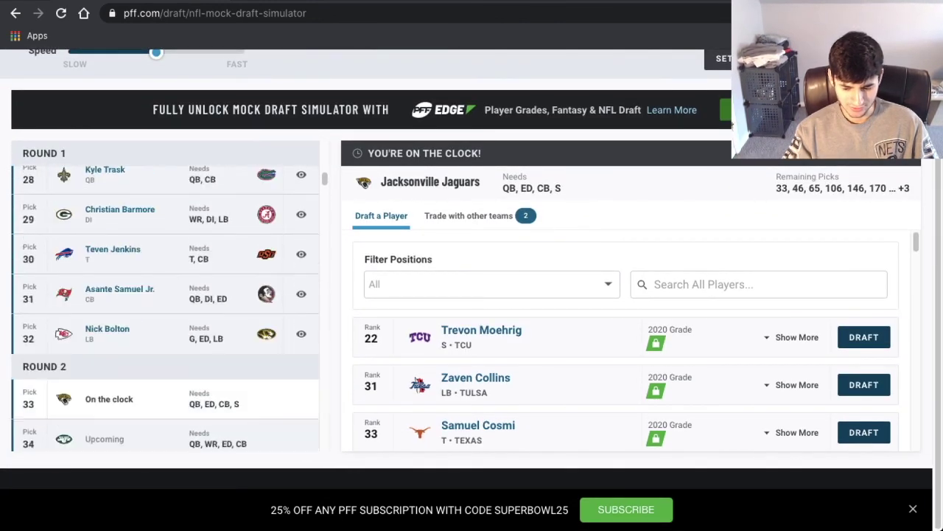
pyautogui.scroll(2, 166, 310)
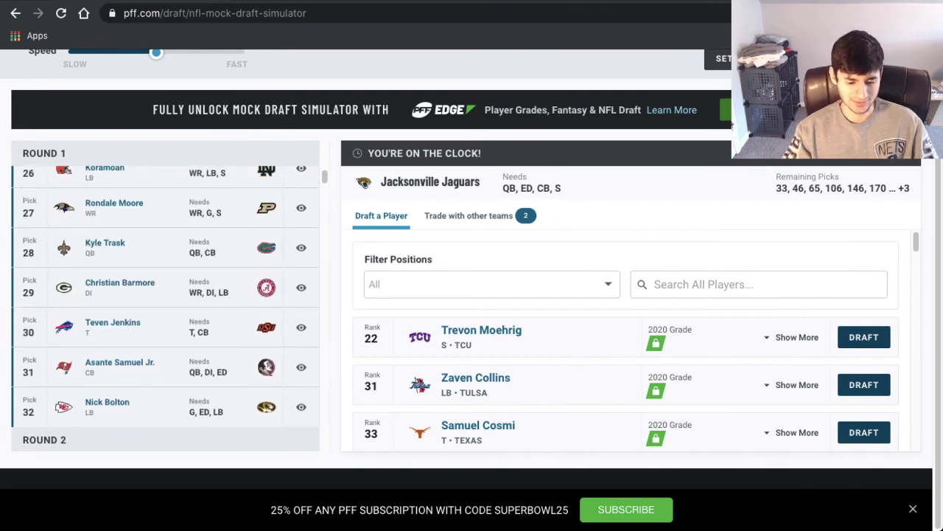
pyautogui.scroll(5, 166, 309)
pyautogui.scroll(5, 165, 310)
pyautogui.scroll(4, 166, 310)
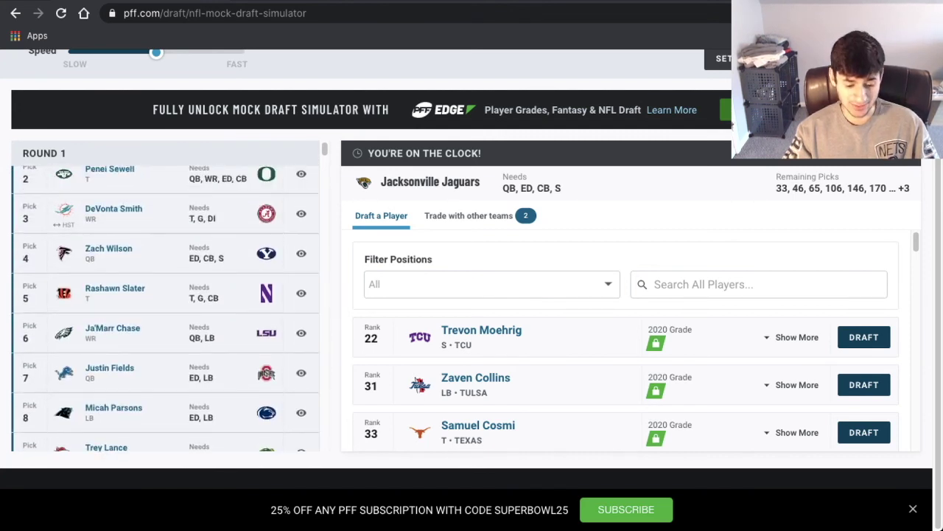
pyautogui.scroll(1, 166, 309)
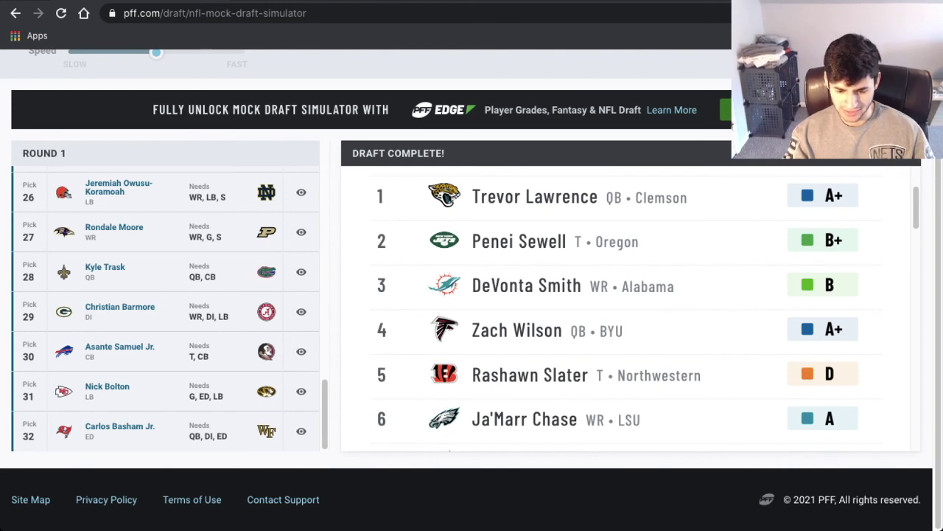
# - Examine the grade given to each round 1 selection in the completed draft's results, starting from pick 1
pyautogui.scroll(-1, 450, 412)
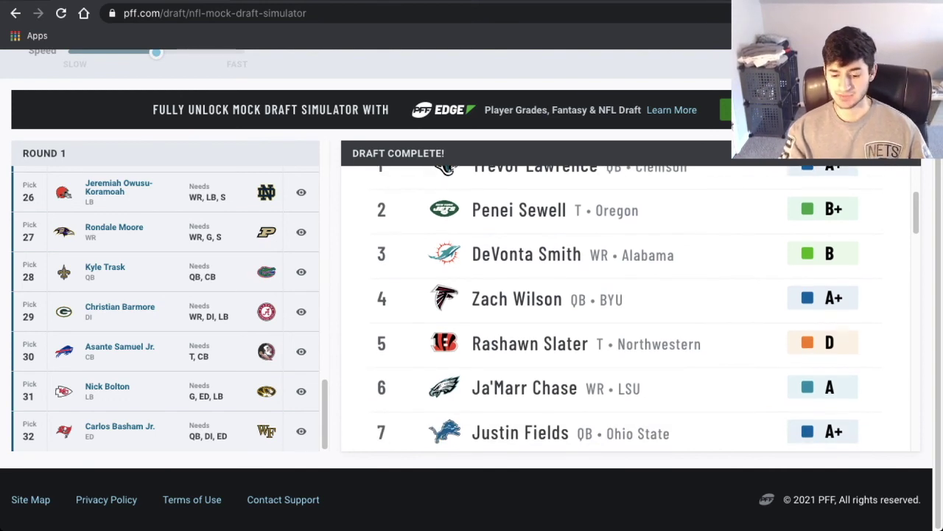
pyautogui.scroll(-1, 631, 308)
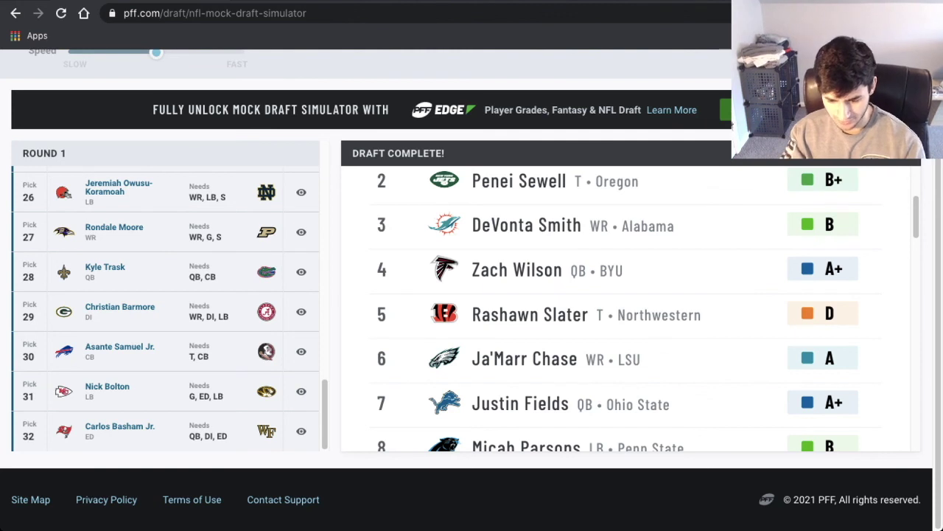
pyautogui.scroll(-1, 630, 308)
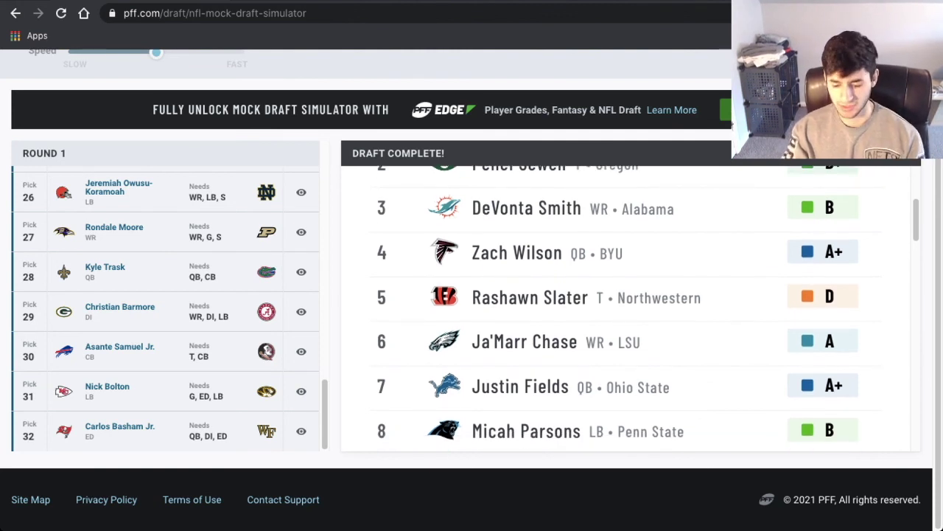
pyautogui.scroll(-2, 630, 308)
pyautogui.scroll(-1, 630, 308)
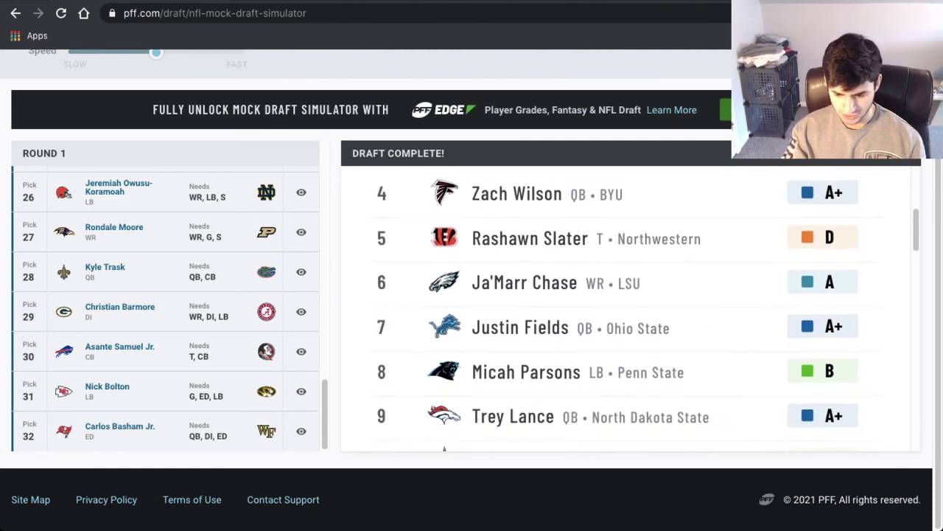
pyautogui.scroll(-2, 630, 308)
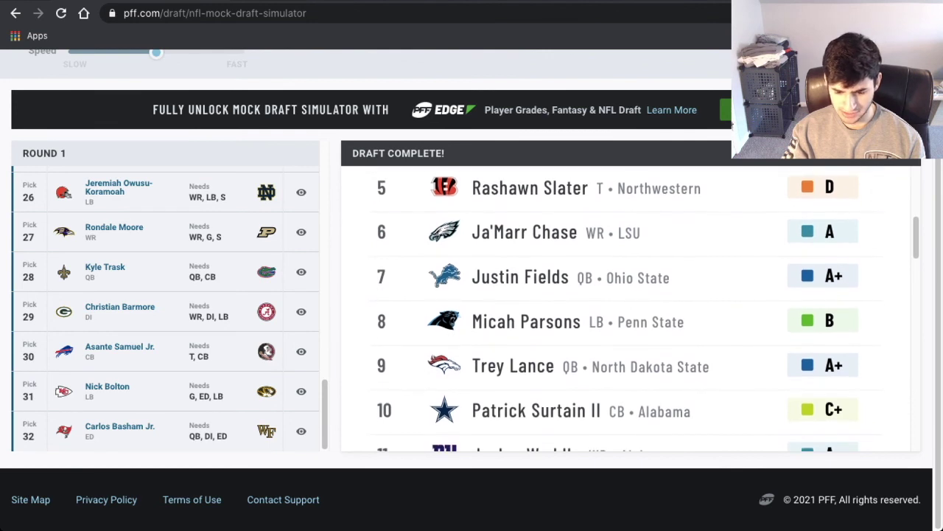
pyautogui.scroll(-1, 630, 308)
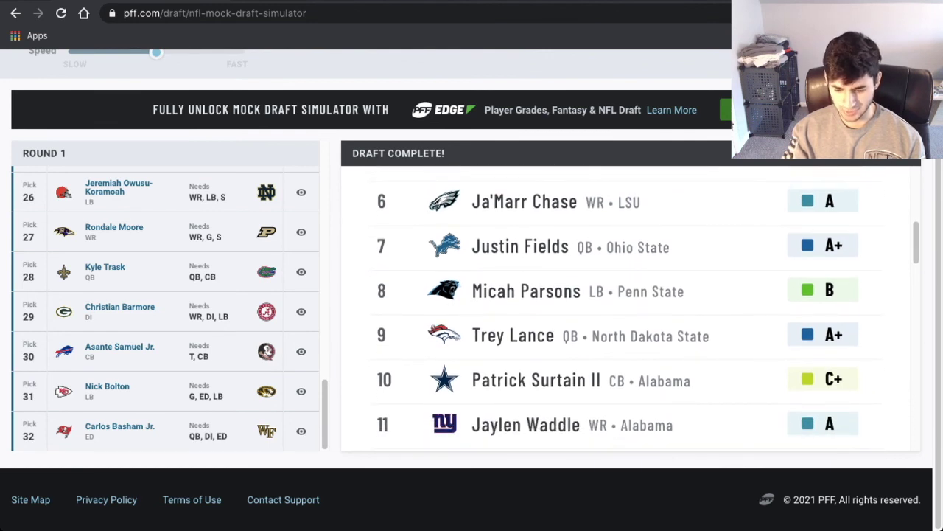
pyautogui.scroll(-1, 630, 308)
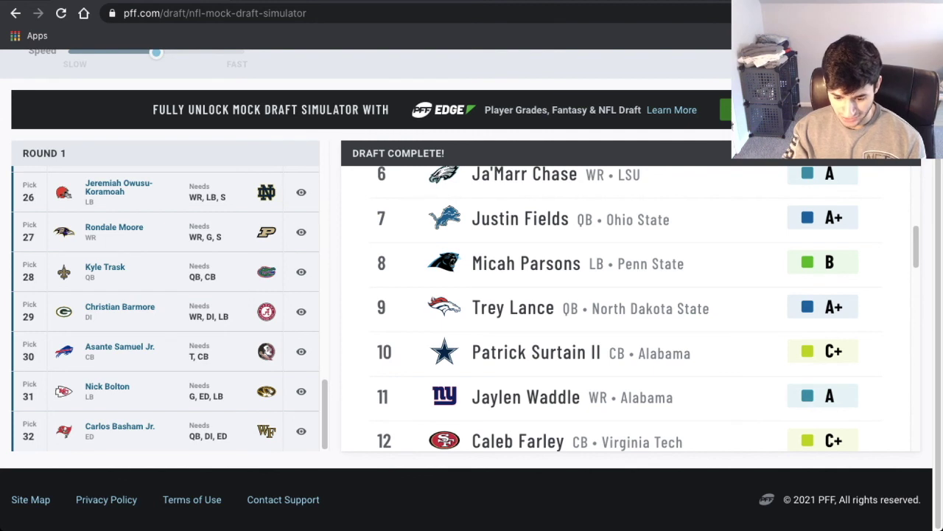
pyautogui.scroll(-3, 630, 308)
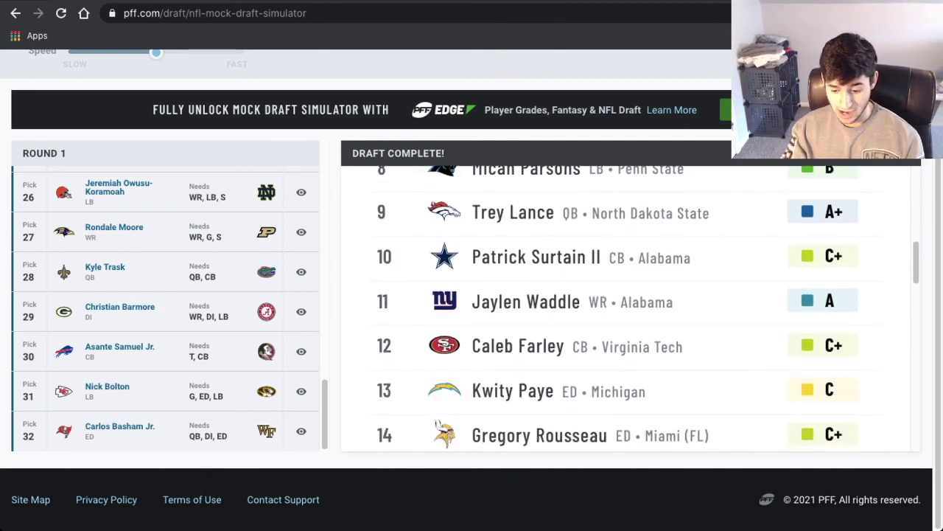
pyautogui.scroll(-1, 438, 367)
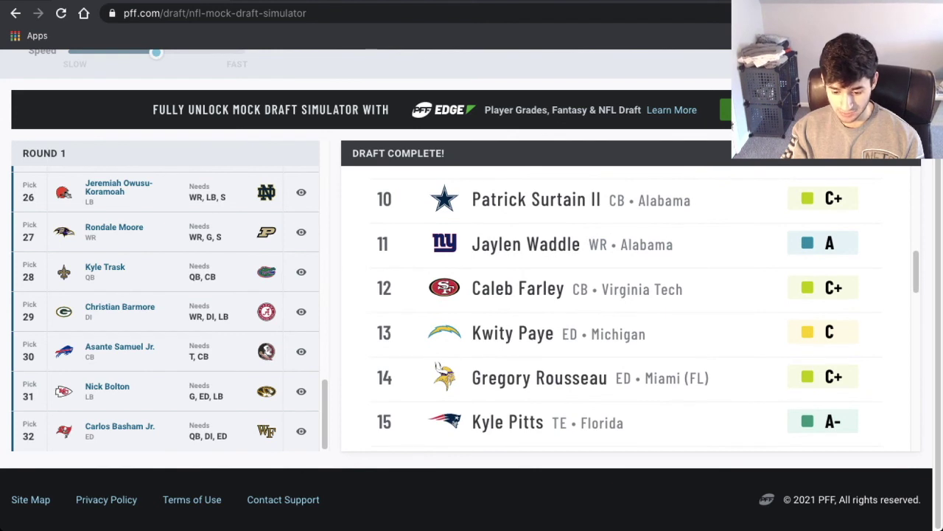
pyautogui.scroll(-1, 630, 308)
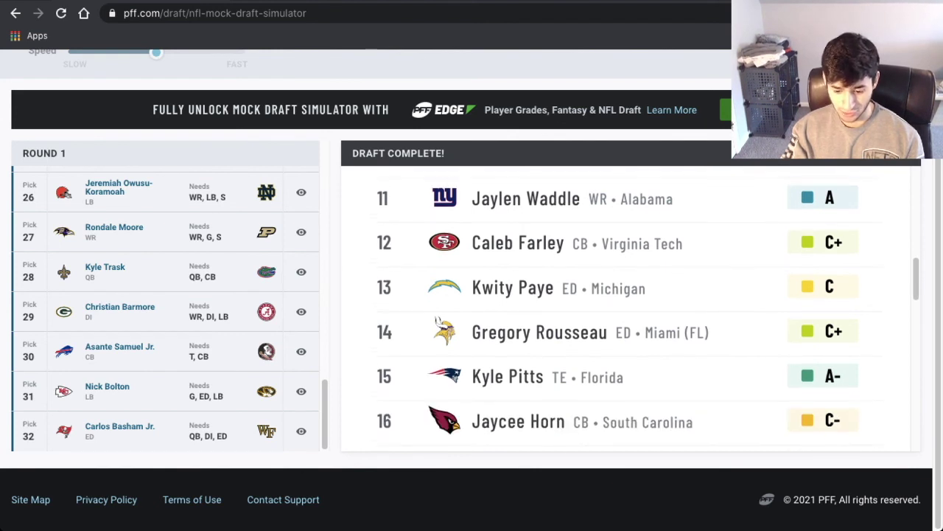
pyautogui.scroll(-1, 630, 309)
pyautogui.scroll(-1, 630, 308)
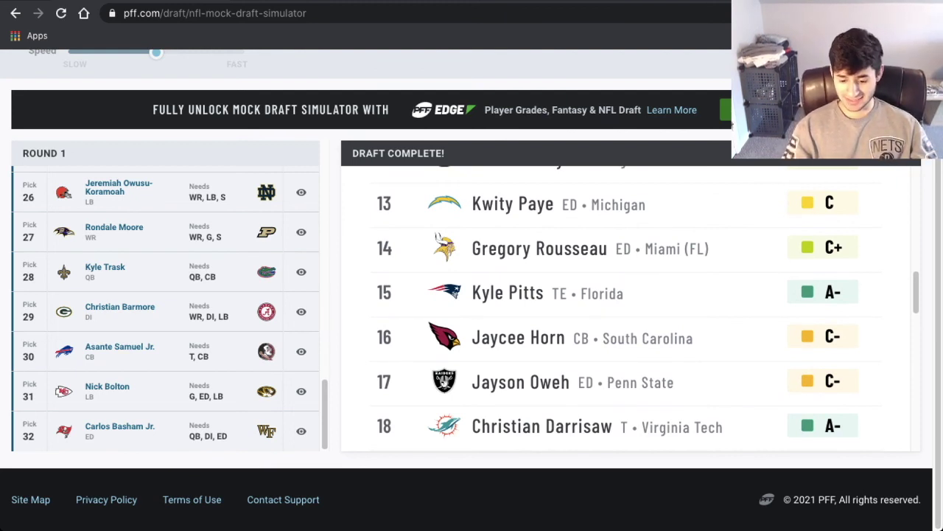
pyautogui.scroll(-2, 630, 308)
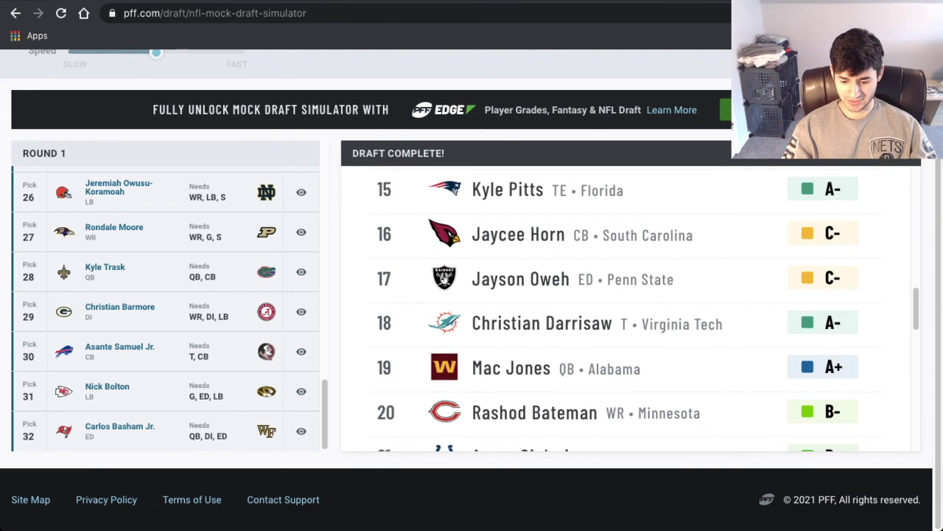
pyautogui.scroll(-3, 630, 308)
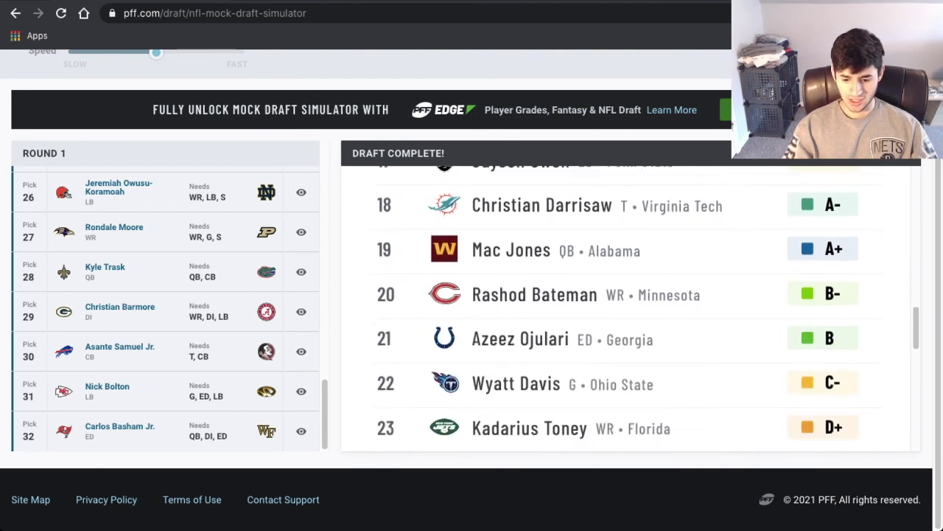
pyautogui.scroll(-1, 630, 308)
pyautogui.scroll(-1, 630, 308)
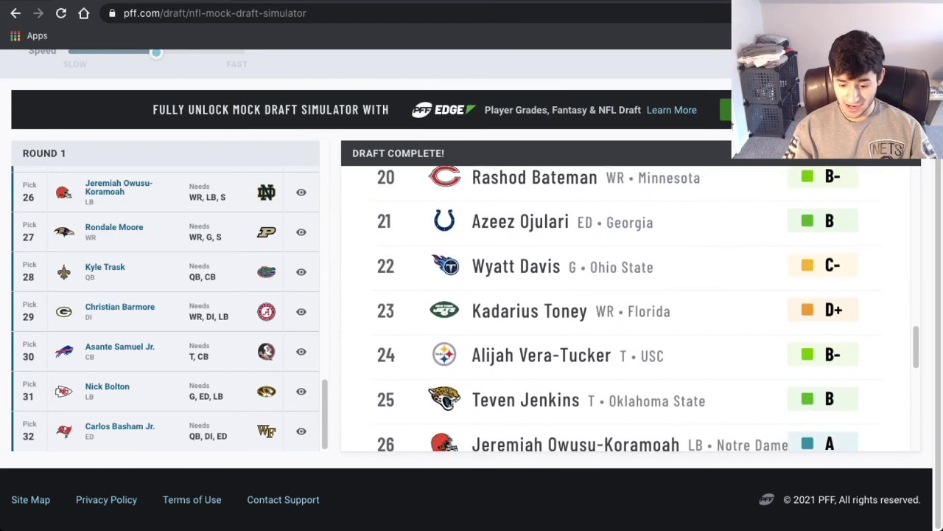